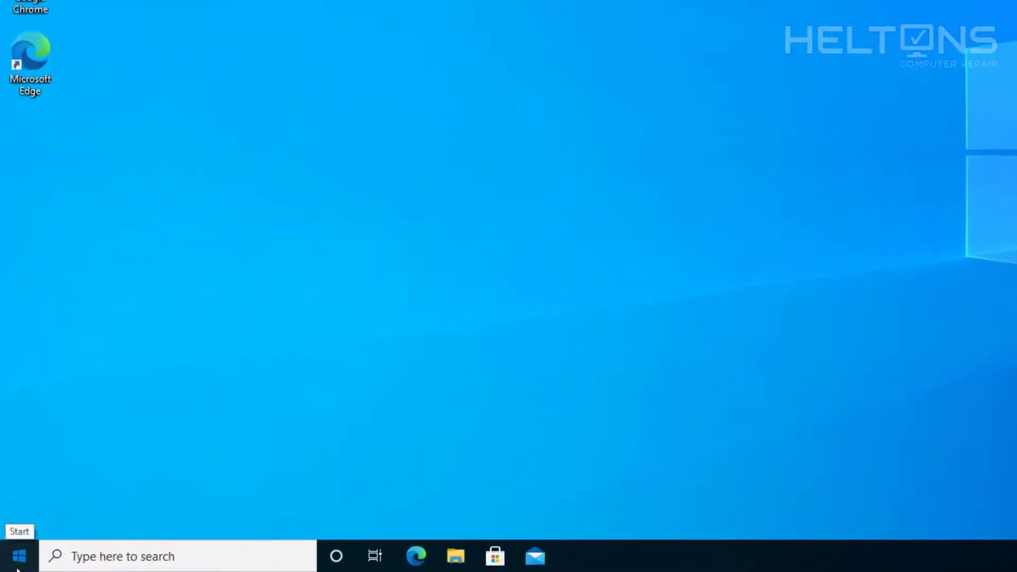
Launch Registry Editor with regedit and allow it to make changes to the device
click(13, 562)
click(73, 557)
text(r)
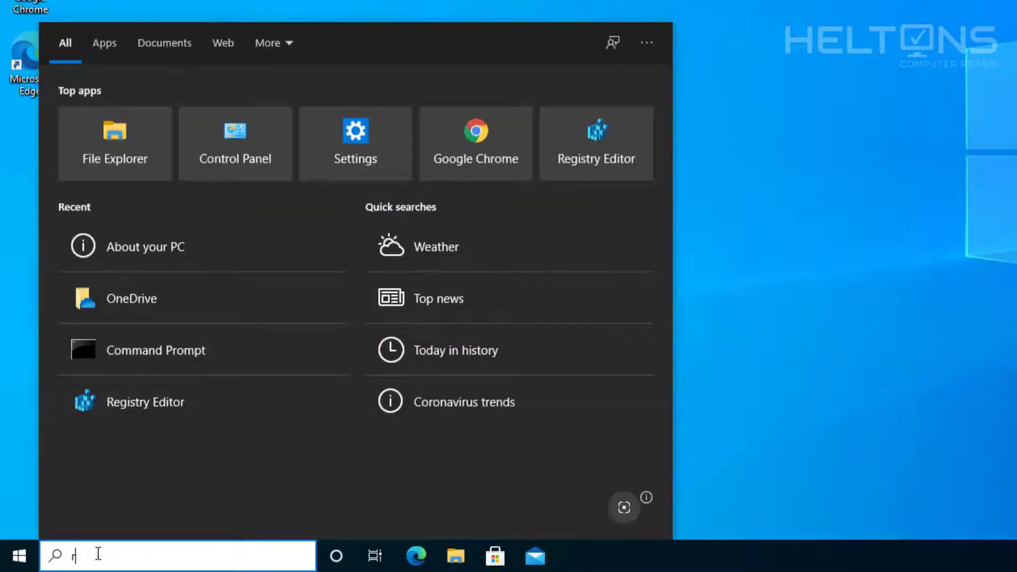
text(egedit)
key(Return)
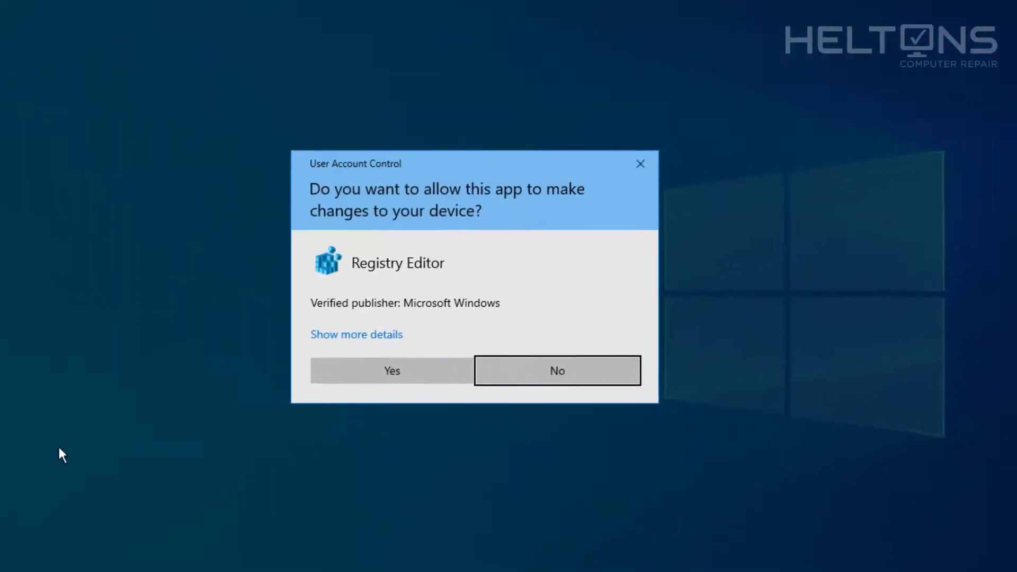
click(395, 377)
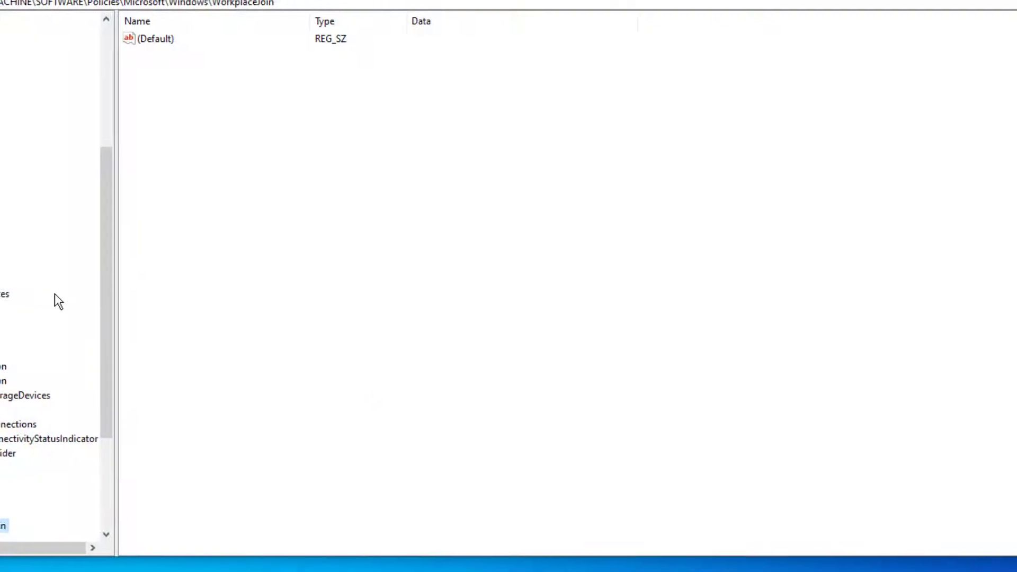
Collapse the expanded registry branches back to the top-level hives and select the Computer root
click(55, 319)
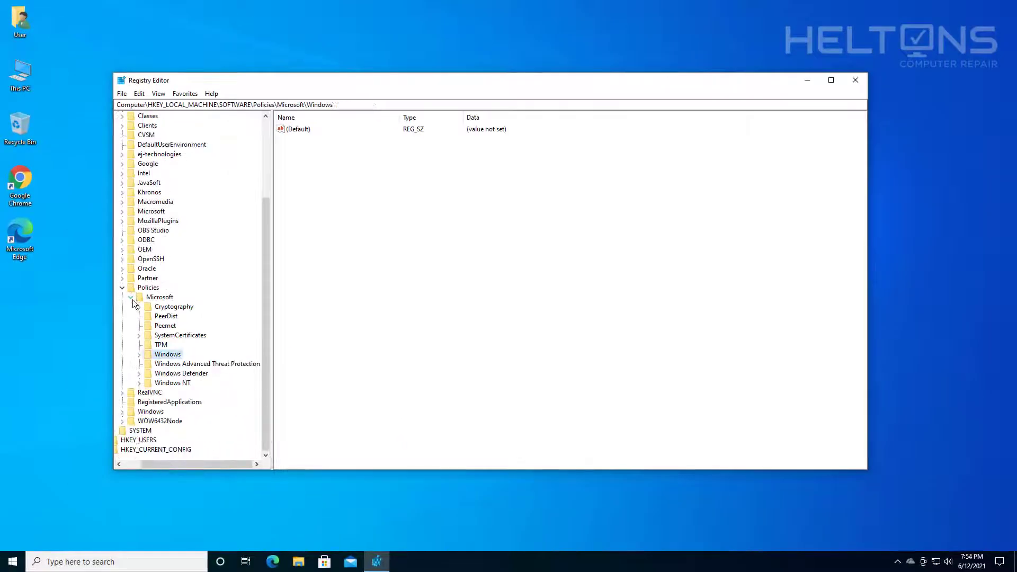
click(52, 300)
click(124, 373)
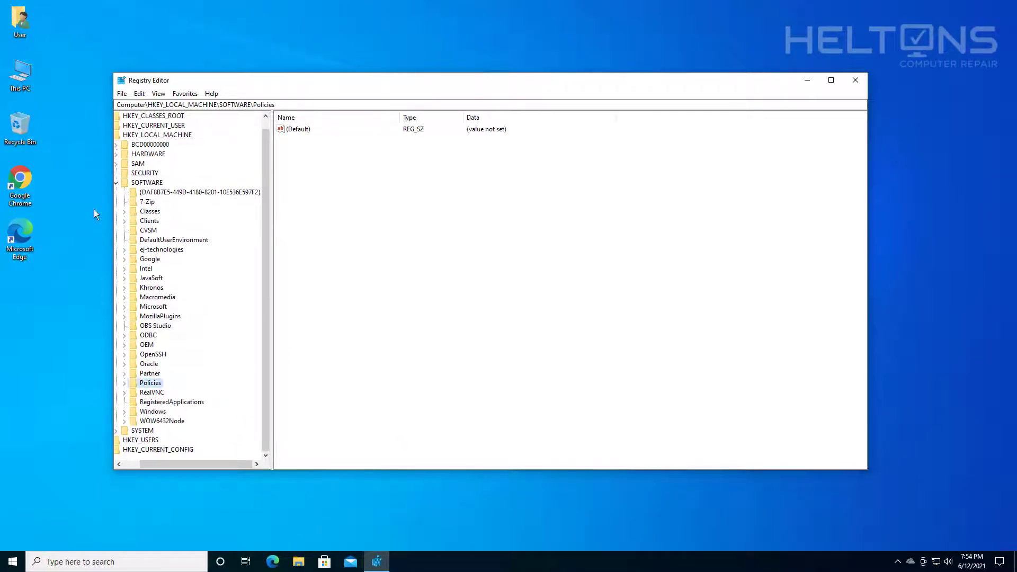
click(117, 185)
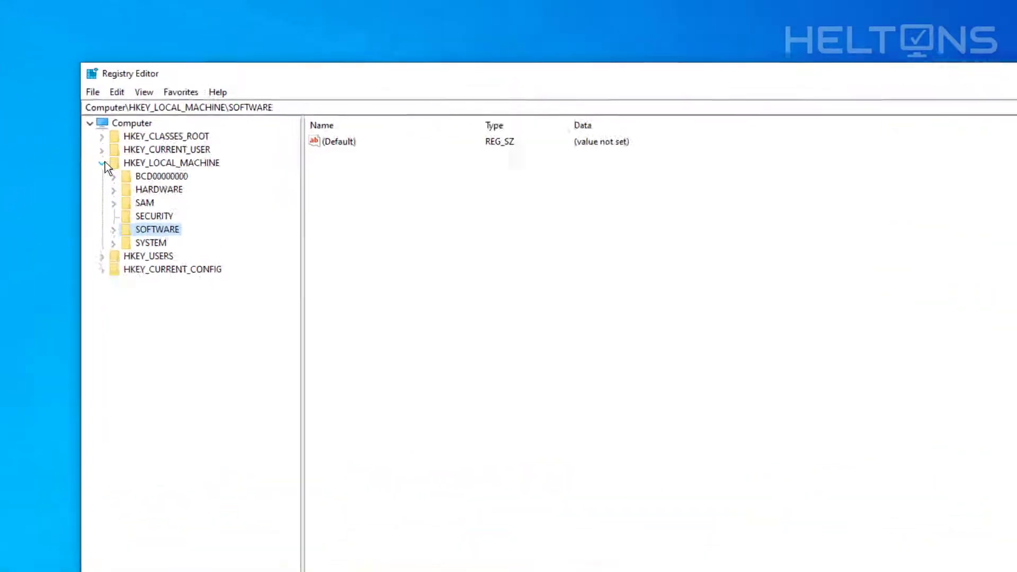
click(129, 143)
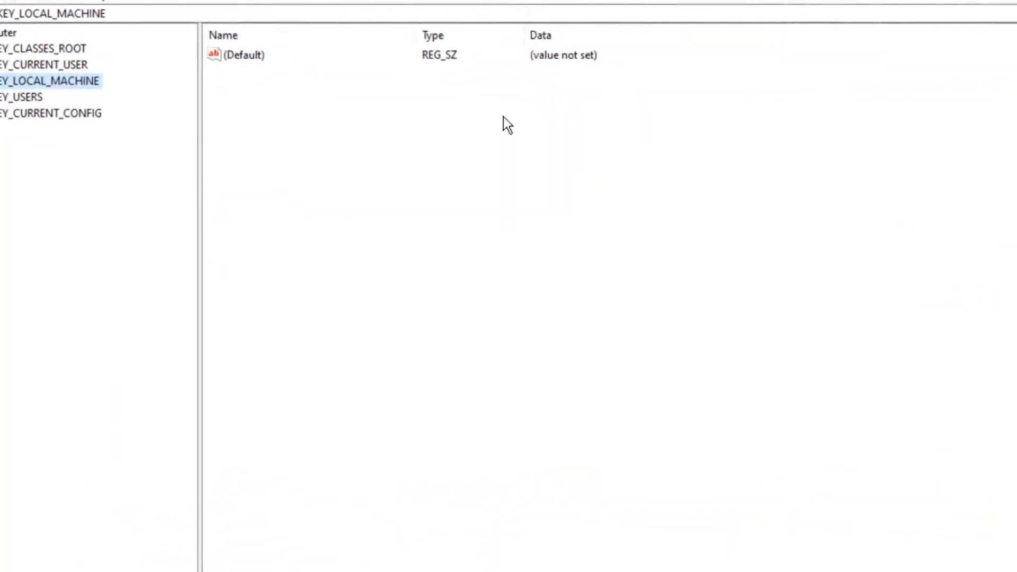
click(80, 69)
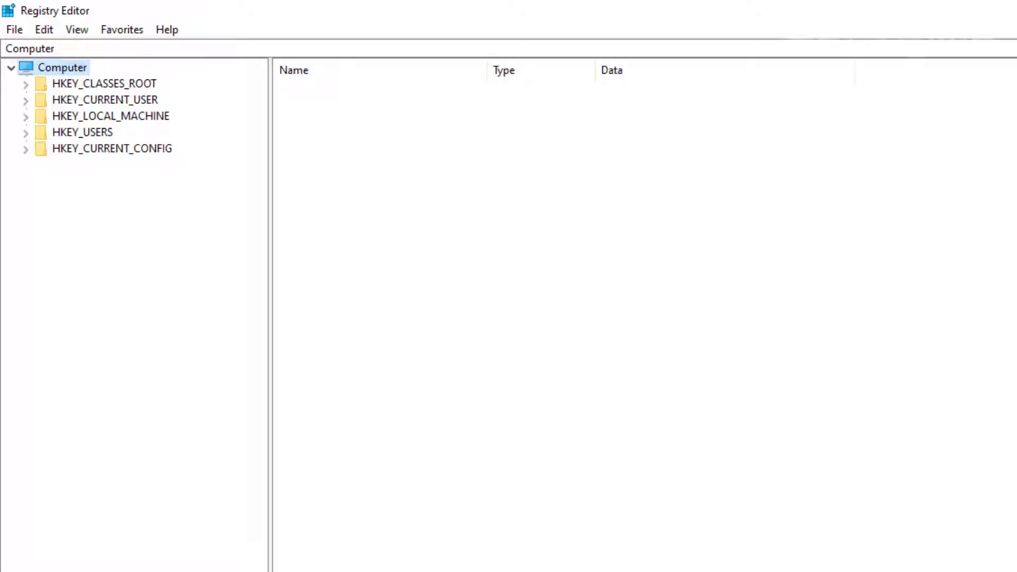
Expand the registry tree to HKEY_LOCAL_MACHINE\SOFTWARE\Policies\Microsoft\Windows
double_click(151, 119)
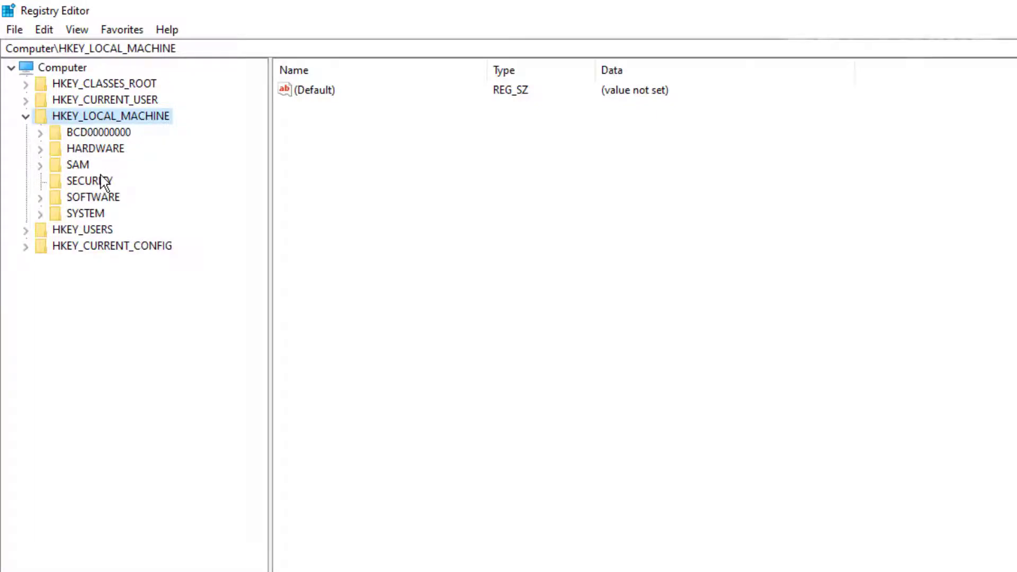
double_click(105, 197)
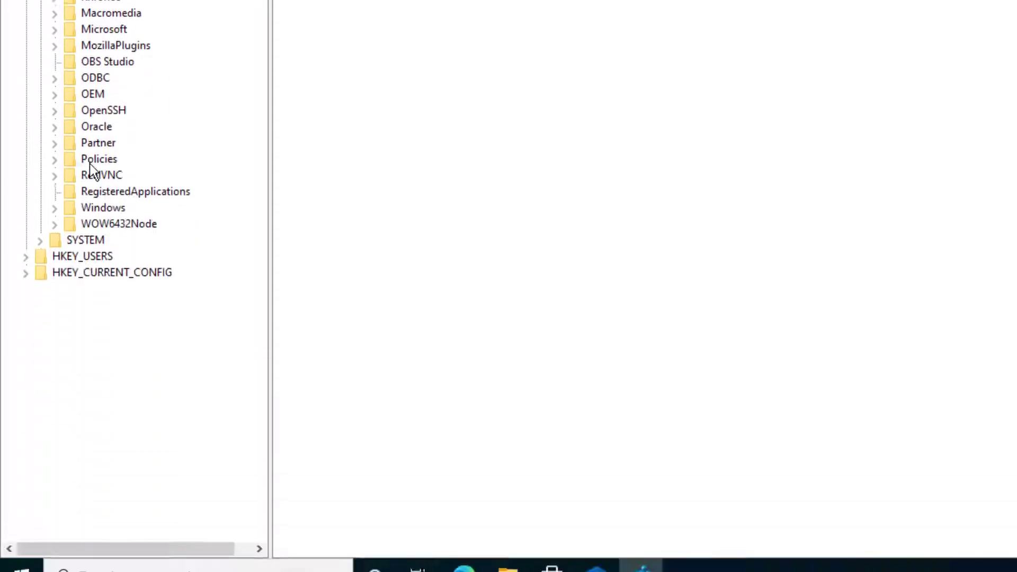
double_click(93, 160)
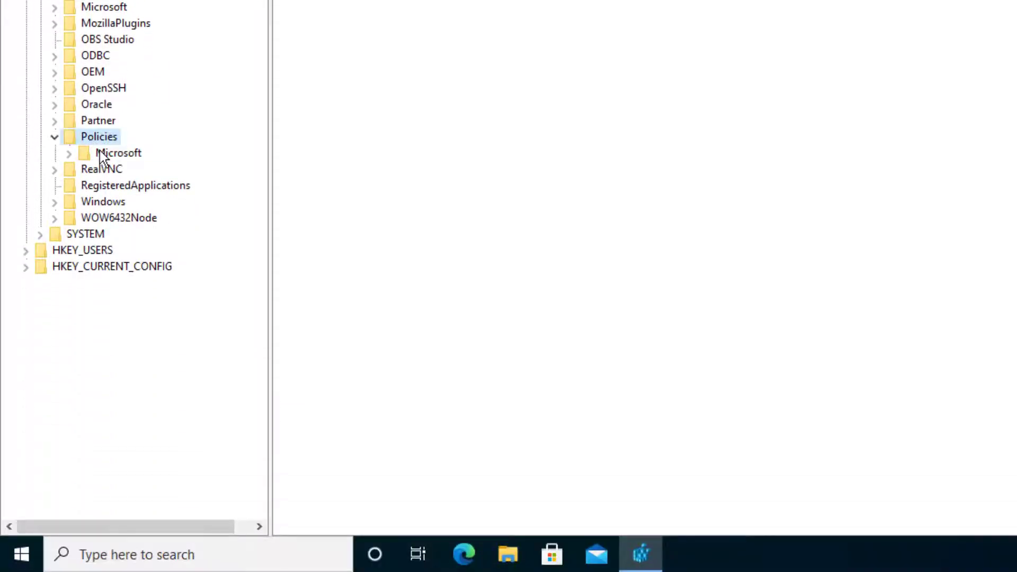
double_click(101, 152)
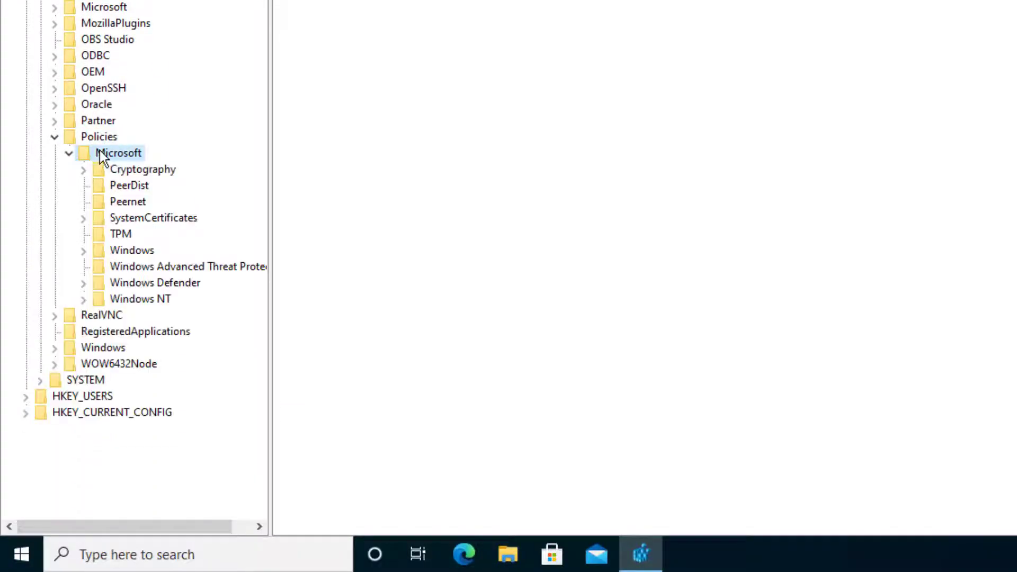
double_click(130, 251)
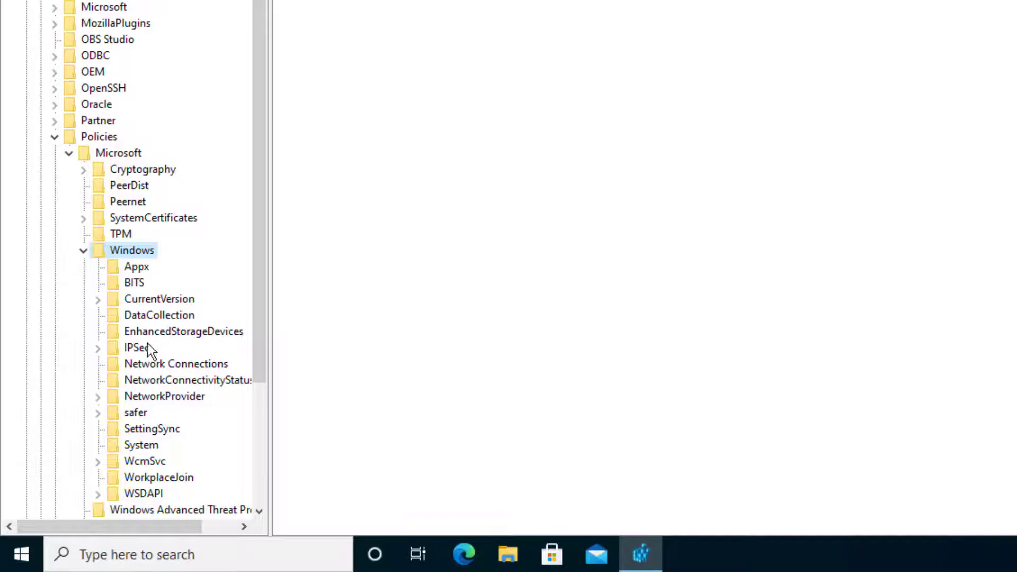
Create a new key named OneDrive under the Policies\Microsoft\Windows key
right_click(112, 257)
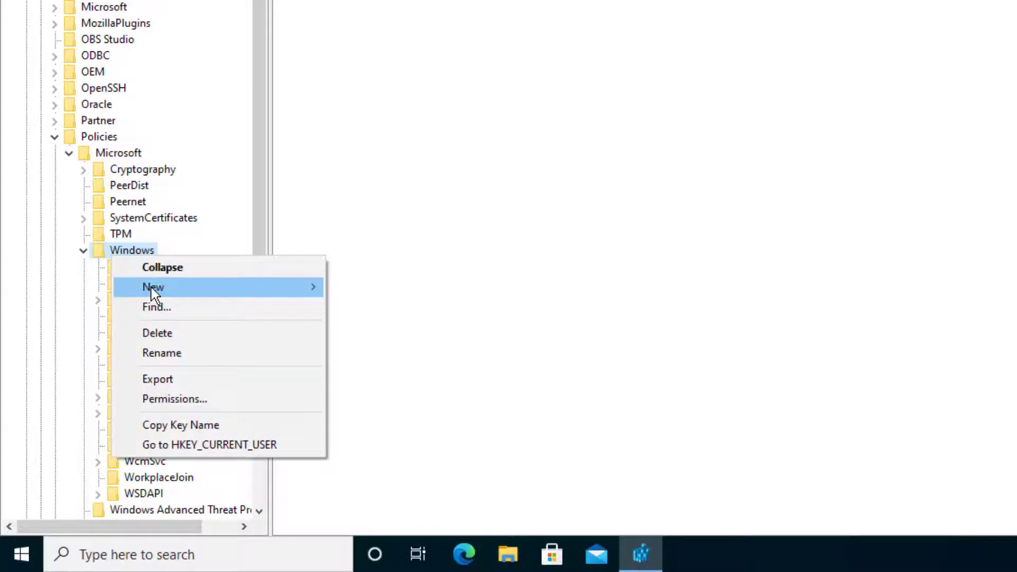
mouse_move(150, 288)
click(353, 288)
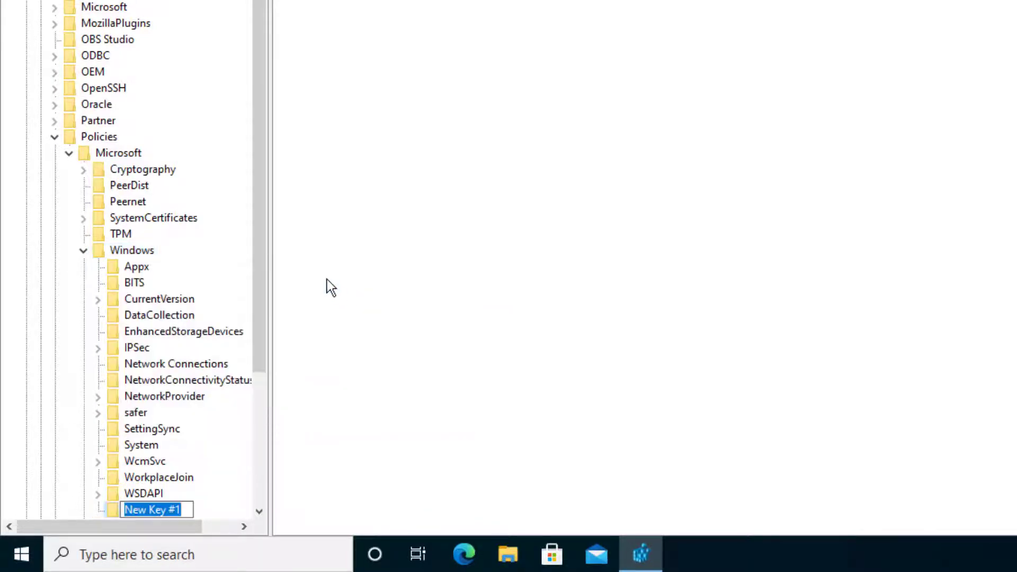
text(Onedri)
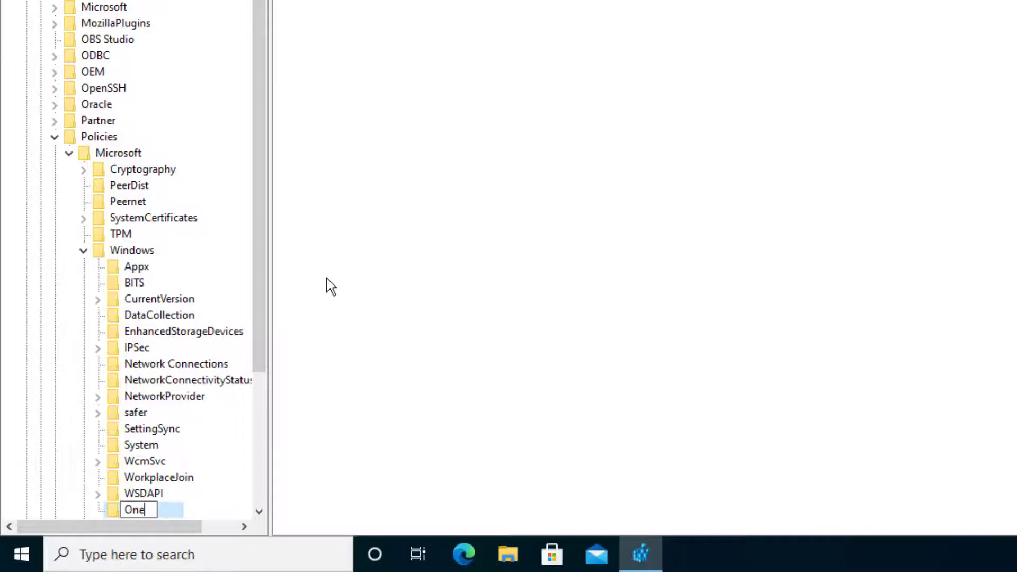
key(BackSpace)
key(BackSpace)
key(BackSpace)
text(Drive)
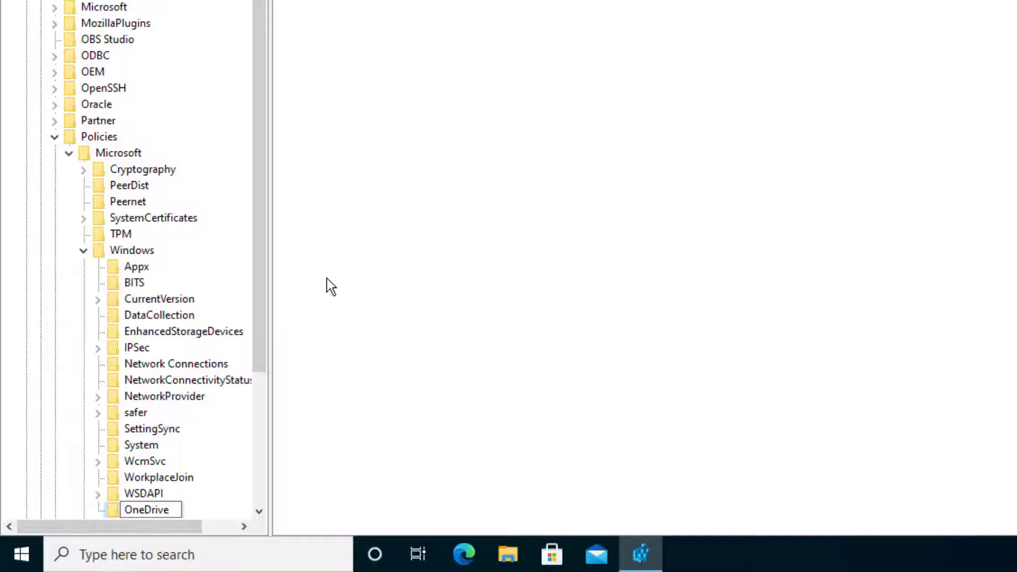
key(Left)
key(Left)
key(Left)
key(Left)
key(Right)
key(Right)
key(Right)
key(Right)
key(Return)
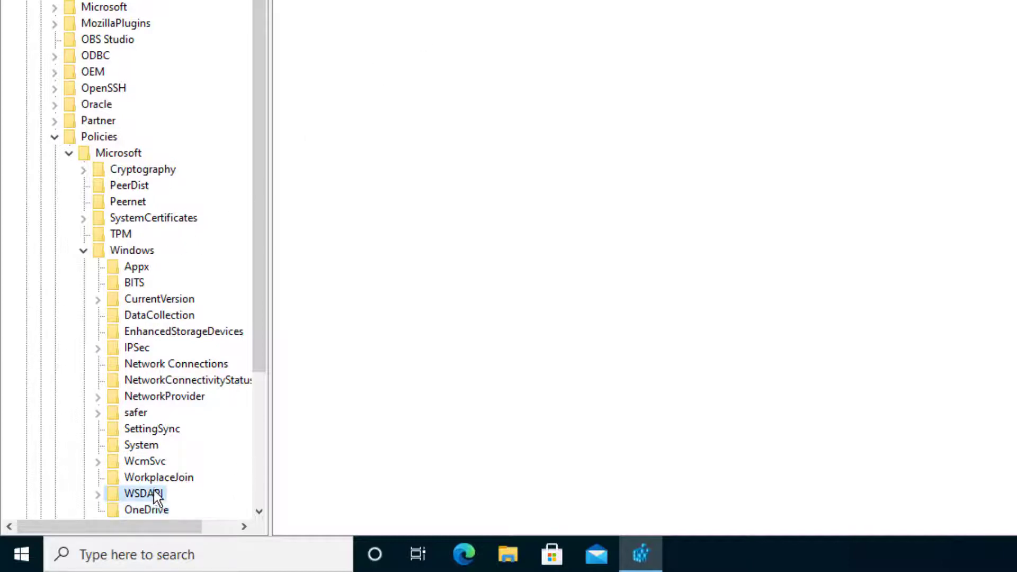
Create a DWORD (32-bit) value named DisableFileSyncNGSC in the OneDrive key
click(139, 317)
click(138, 416)
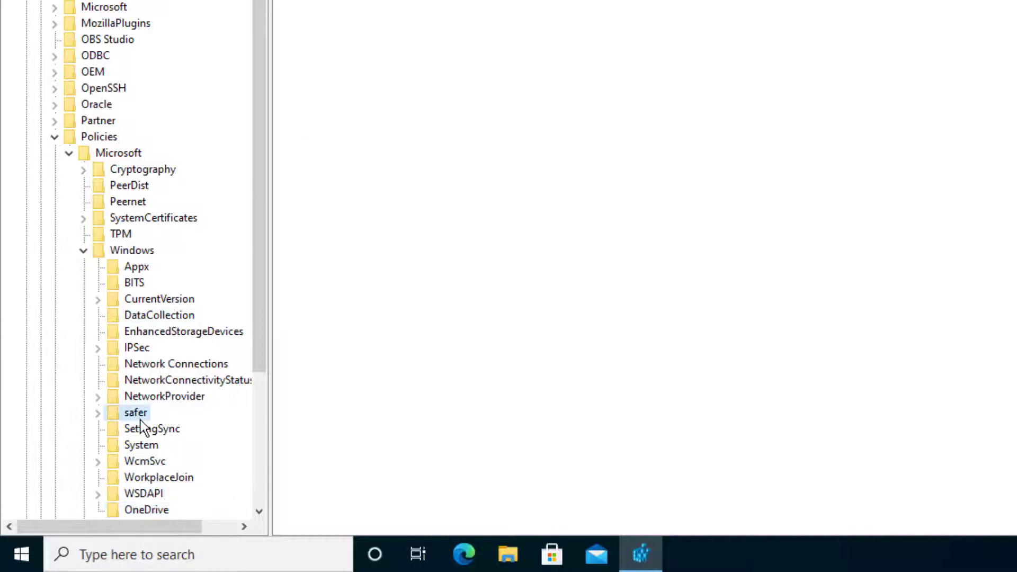
click(149, 511)
scroll(158, 513, down, 4)
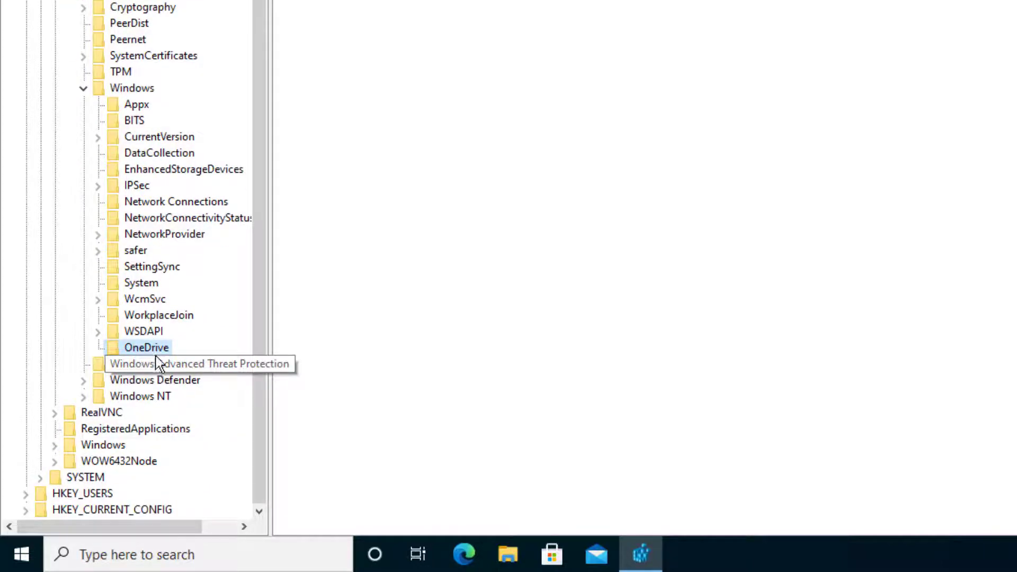
click(423, 249)
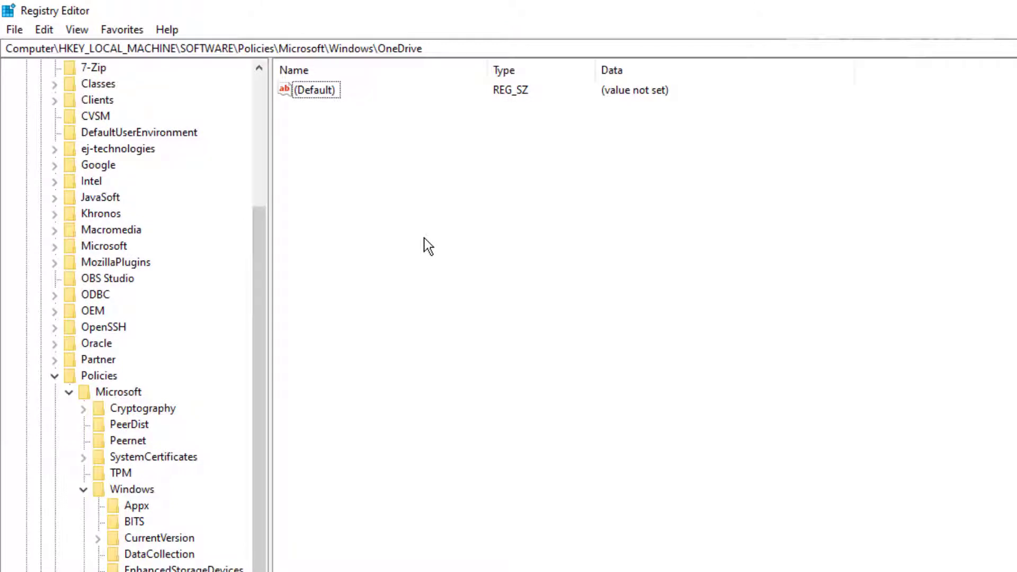
right_click(461, 255)
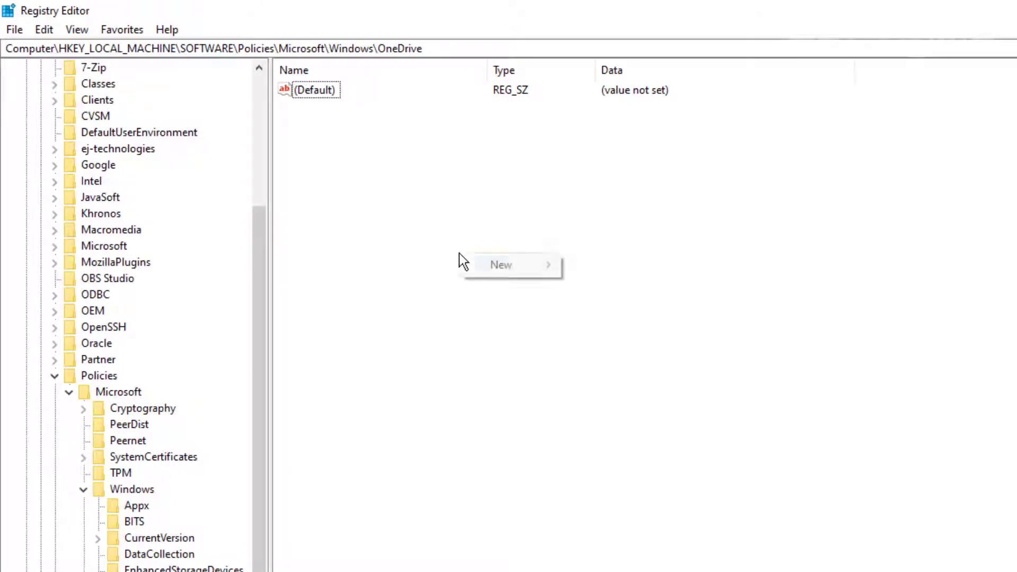
mouse_move(501, 258)
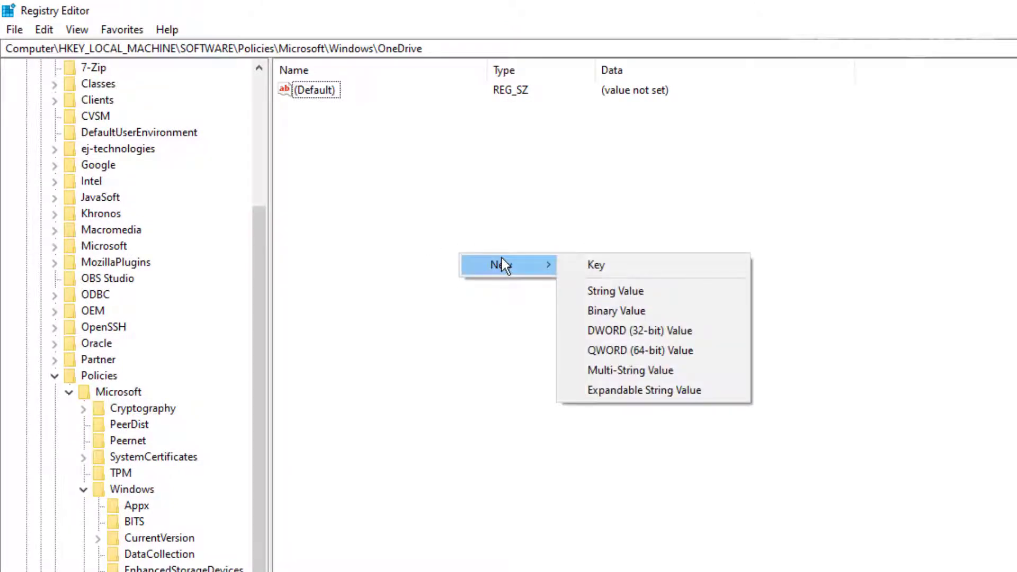
click(663, 331)
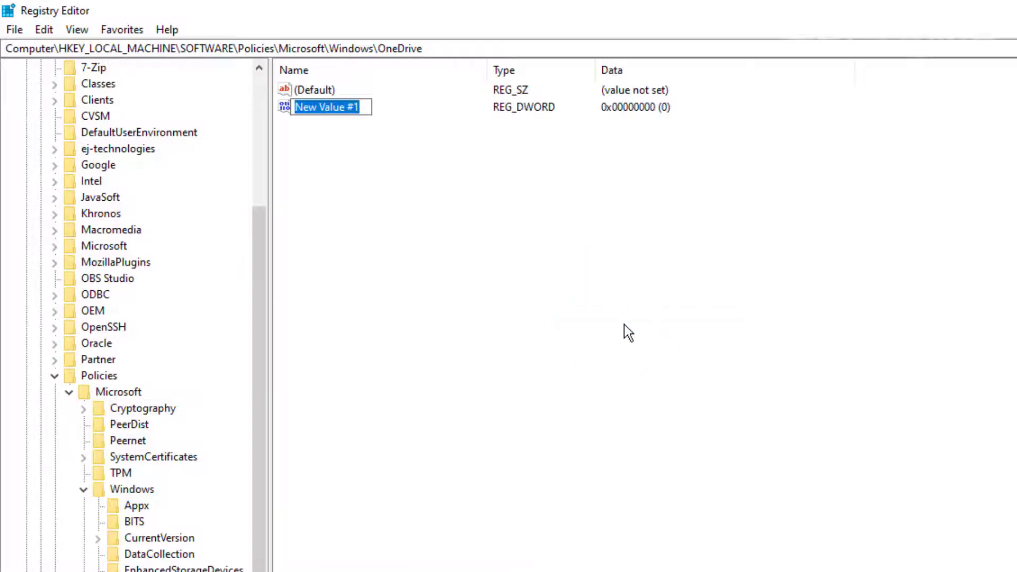
text(DisableFil)
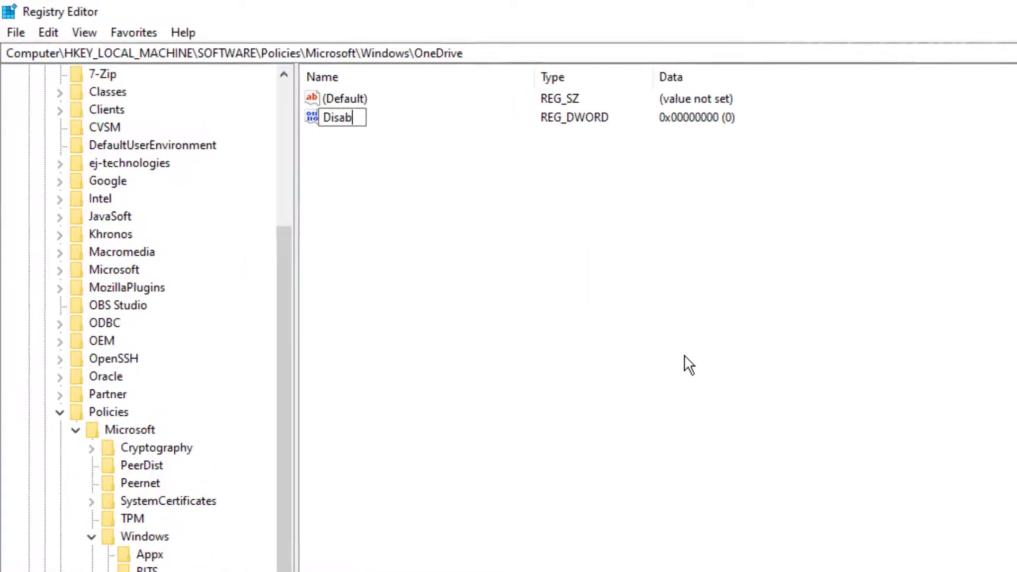
text(e)
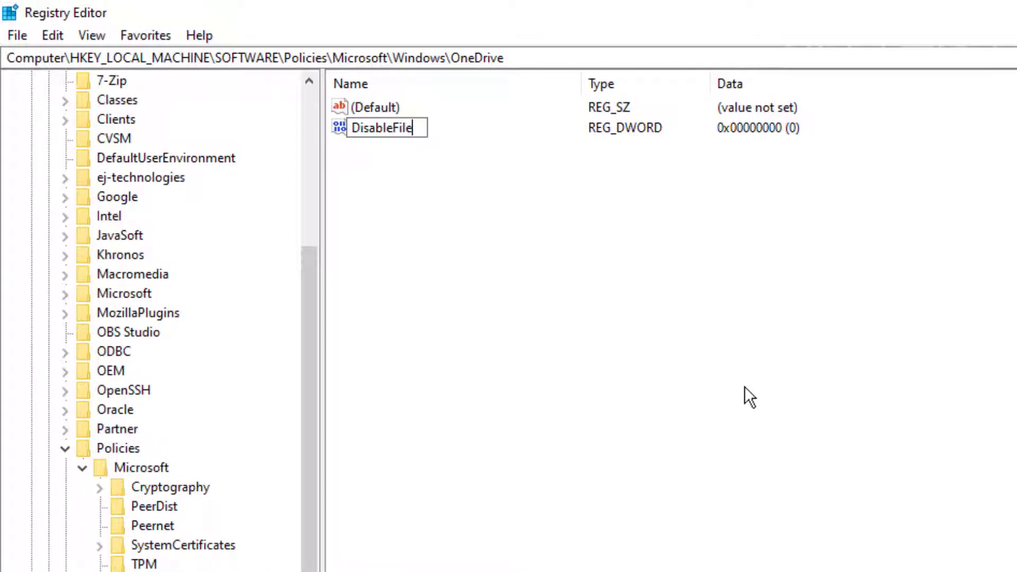
text(SyncNG)
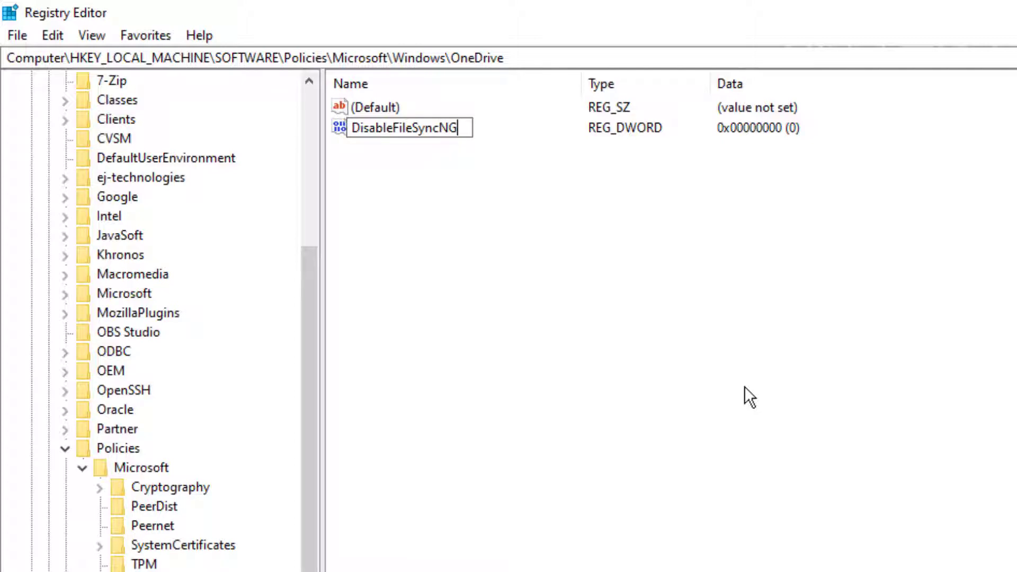
text(SC)
key(Return)
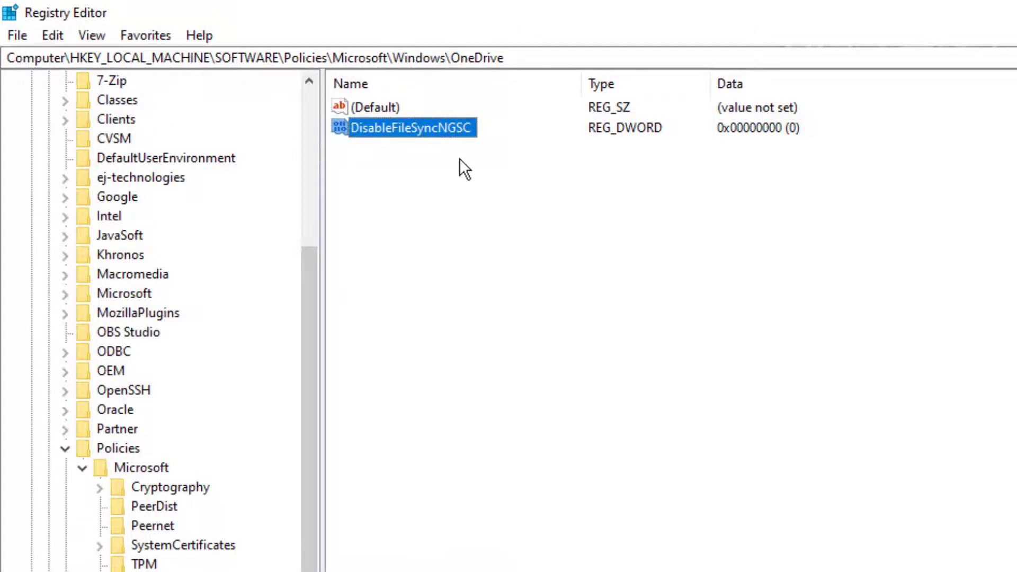
Set the value data of DisableFileSyncNGSC to 1, keeping the hexadecimal base
double_click(440, 127)
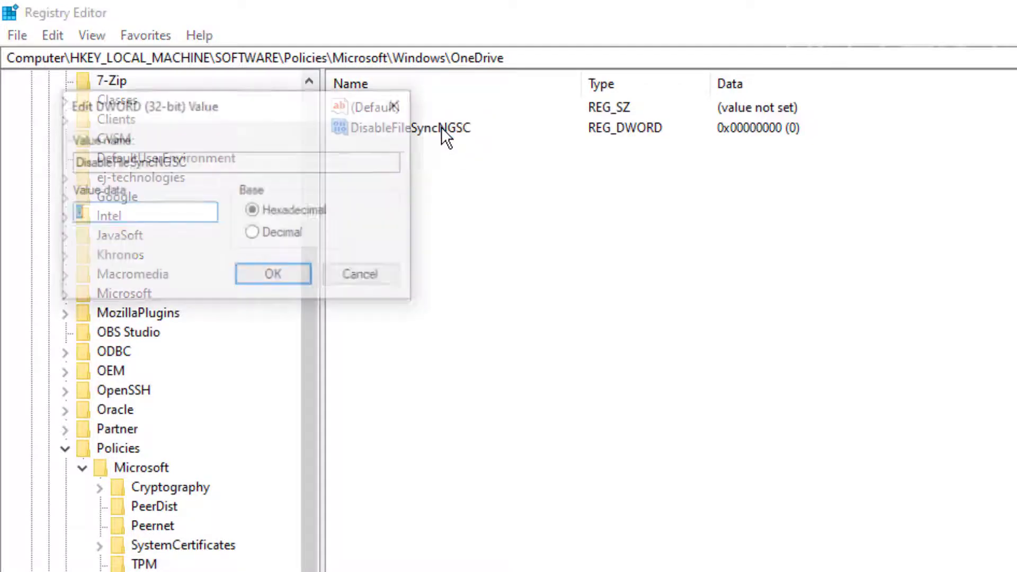
click(365, 275)
right_click(387, 129)
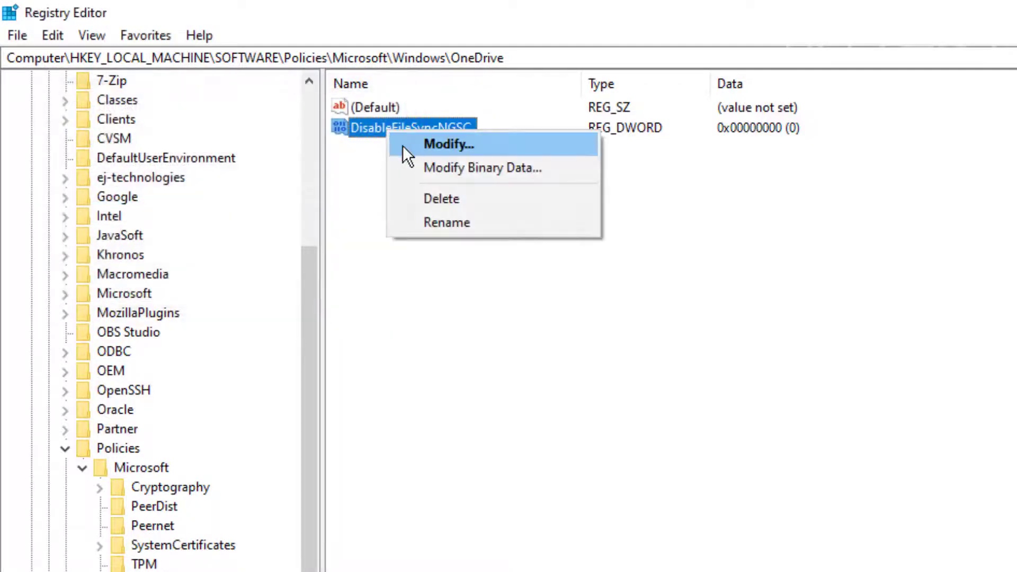
click(410, 150)
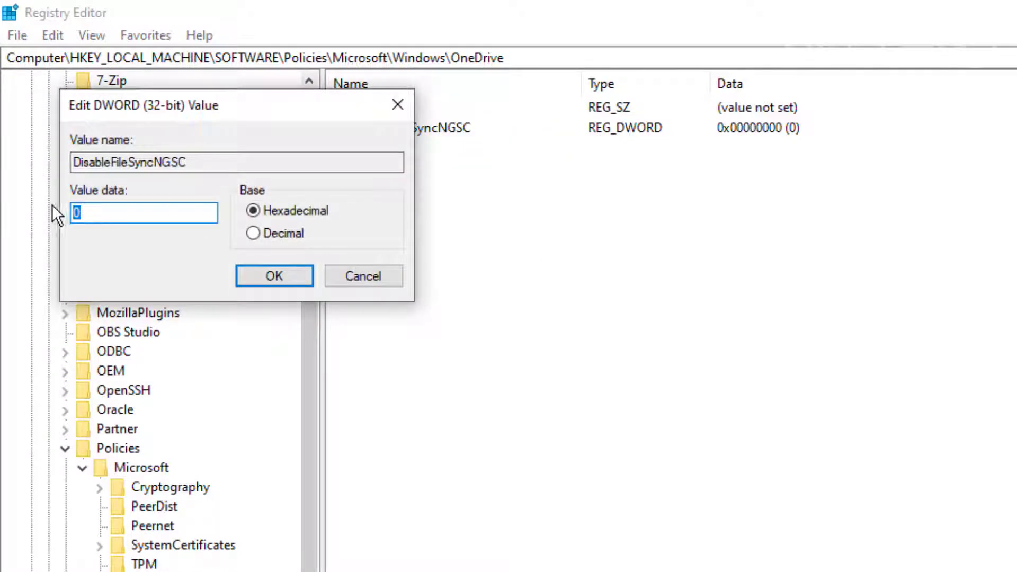
text(1)
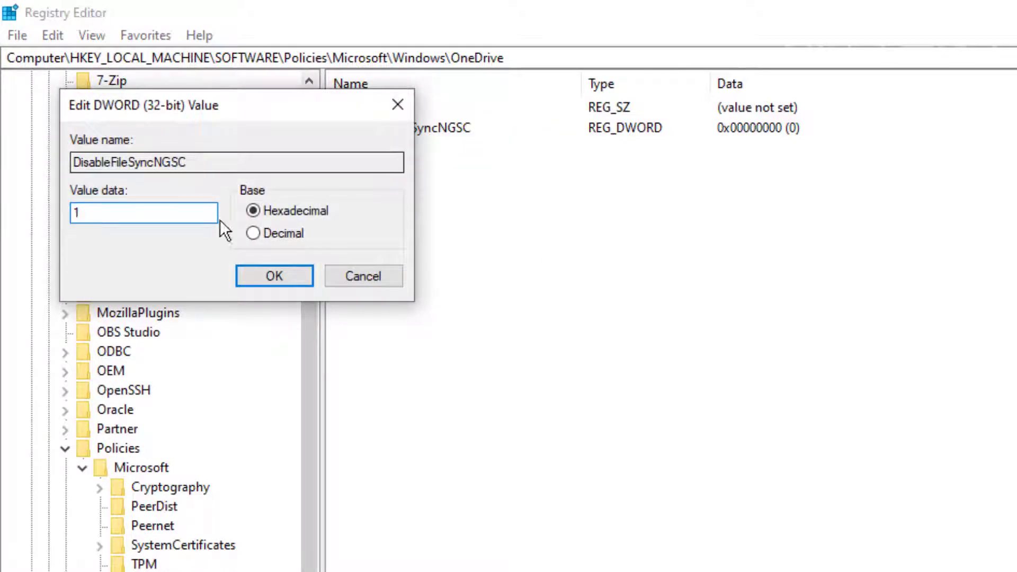
click(249, 276)
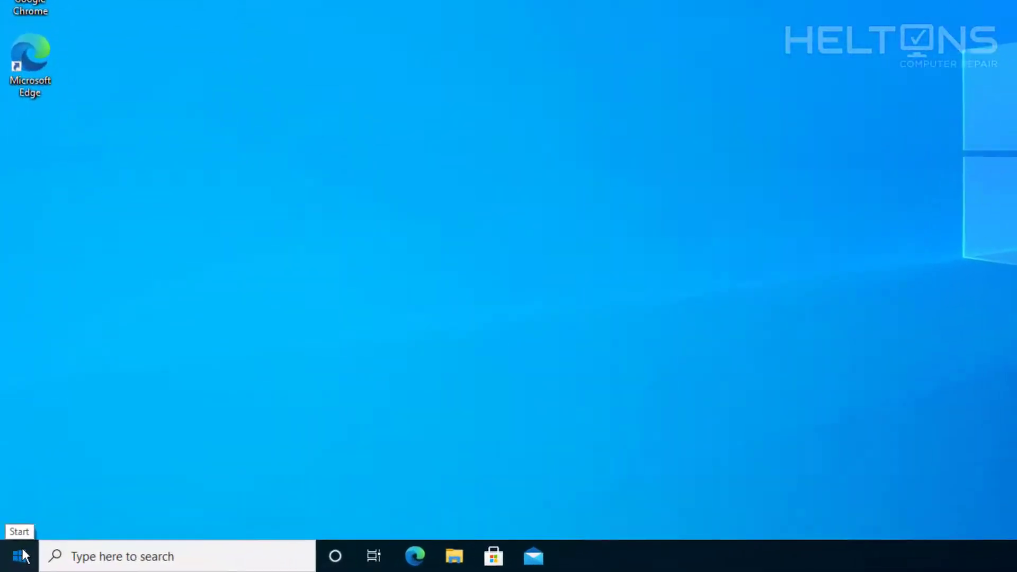
Sign out of the current Windows account and sign back in to apply the OneDrive policy
click(13, 563)
mouse_move(23, 520)
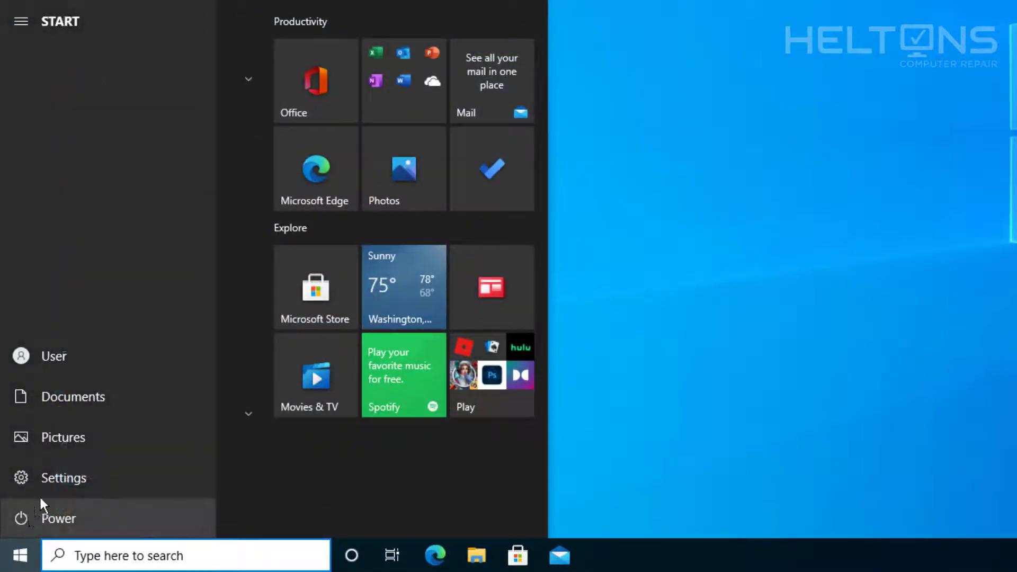
click(44, 354)
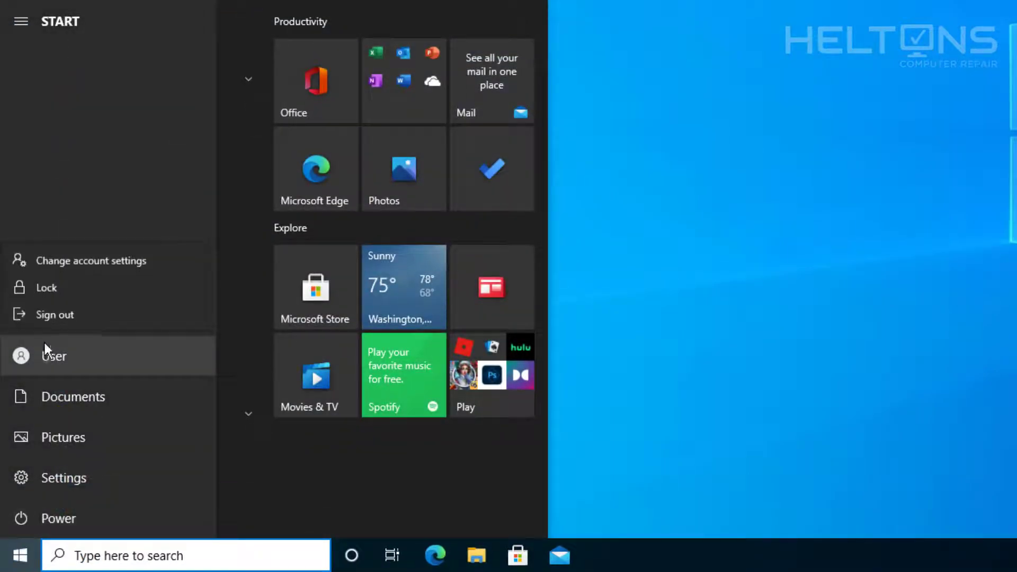
click(54, 314)
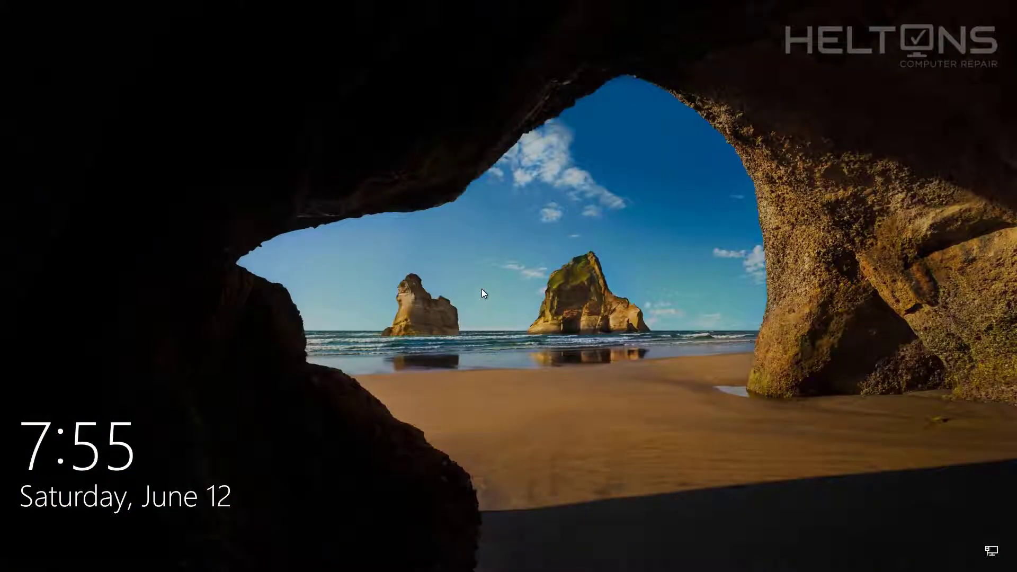
click(484, 290)
click(491, 319)
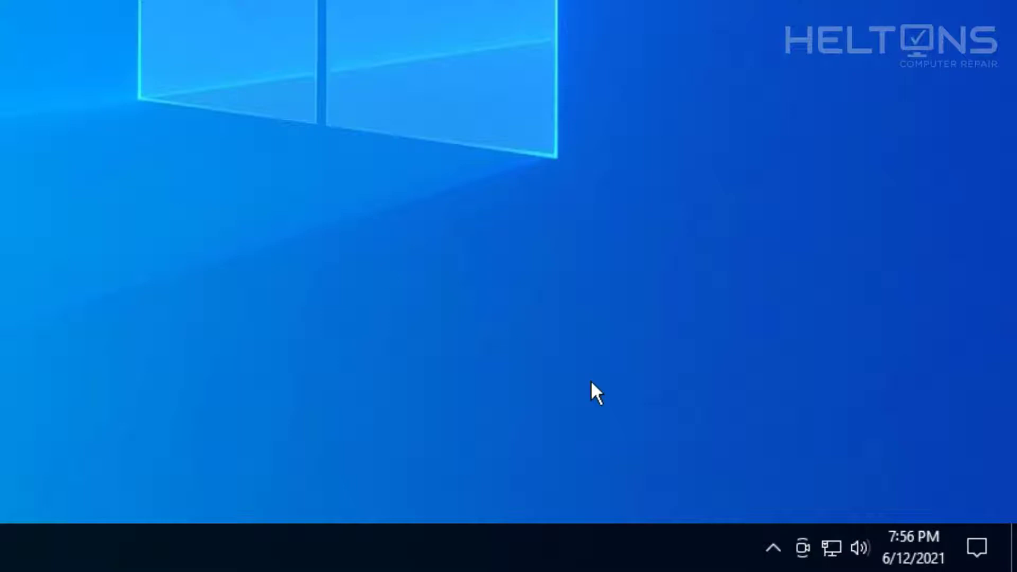
Check the hidden notification area icons and the OneDrive entry in File Explorer to see whether OneDrive is active
click(774, 547)
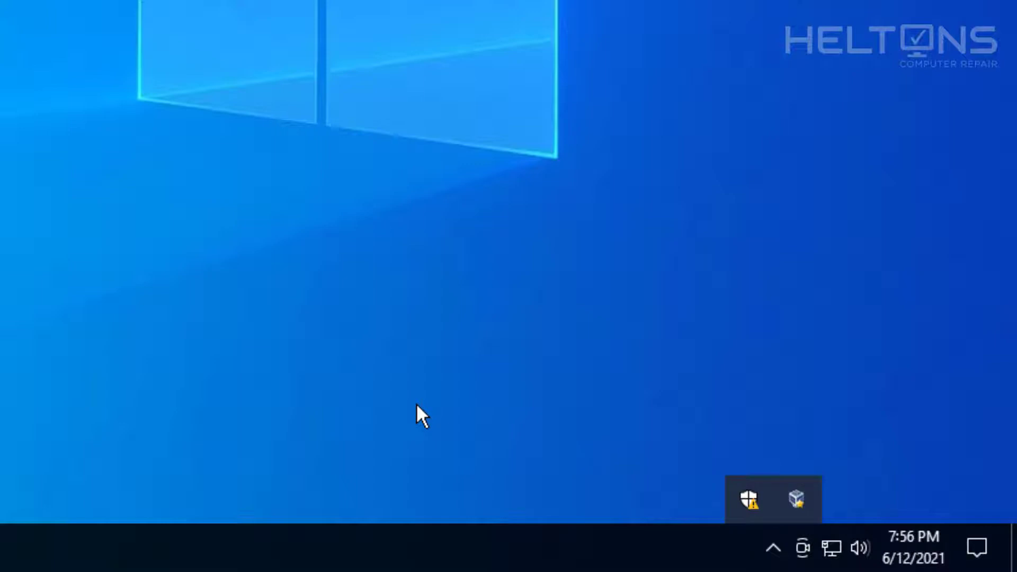
click(579, 396)
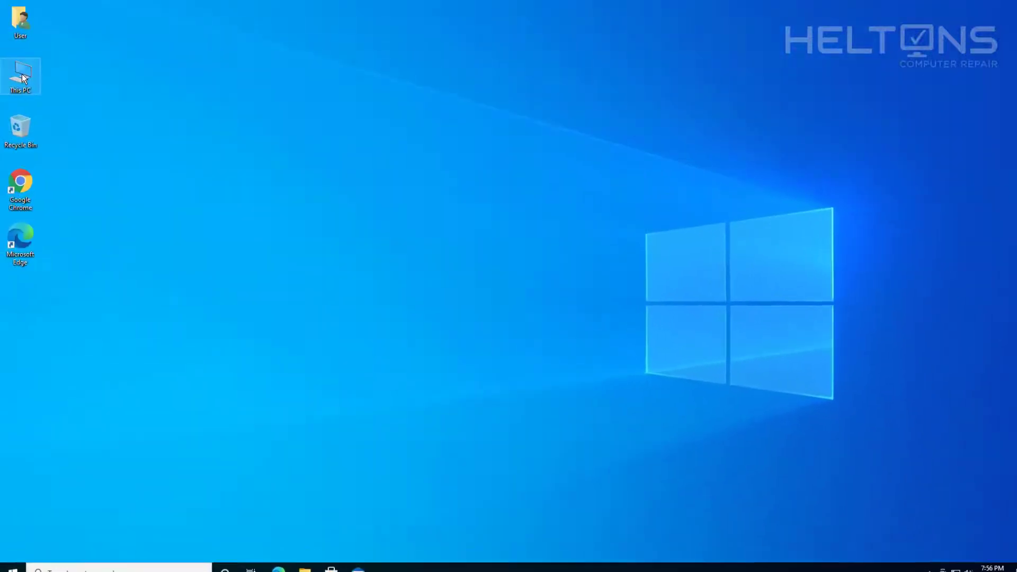
double_click(22, 79)
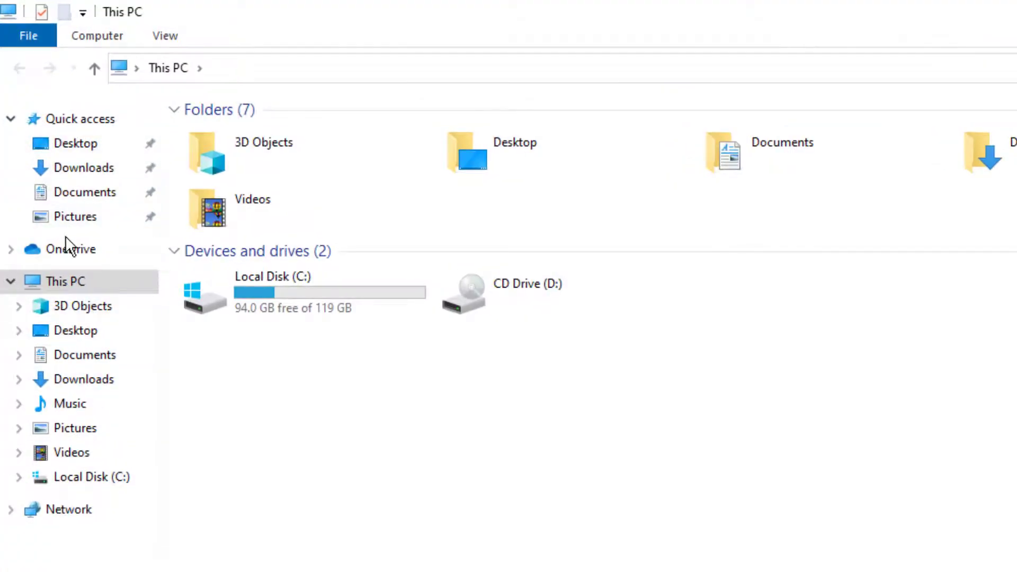
click(69, 248)
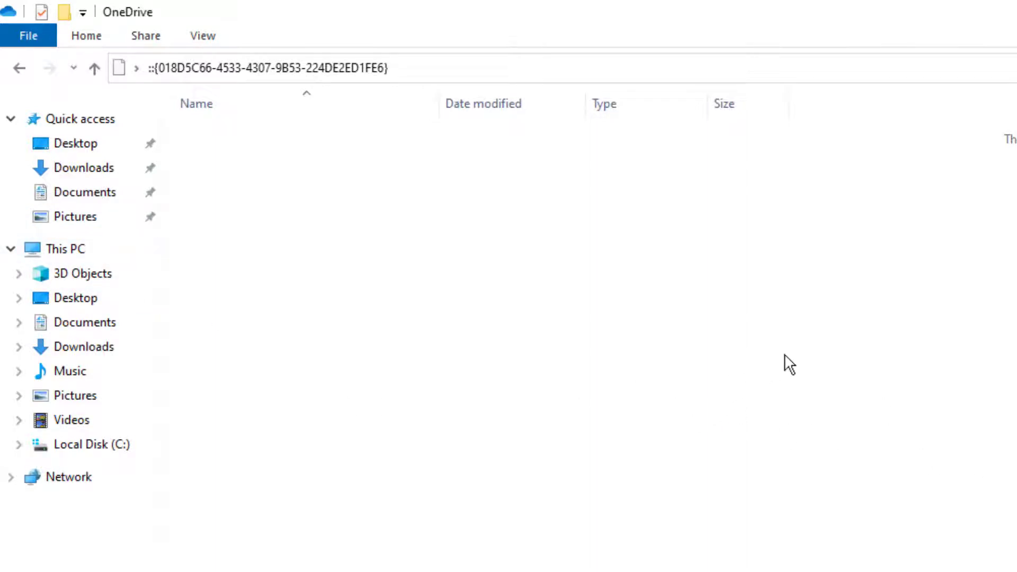
click(60, 122)
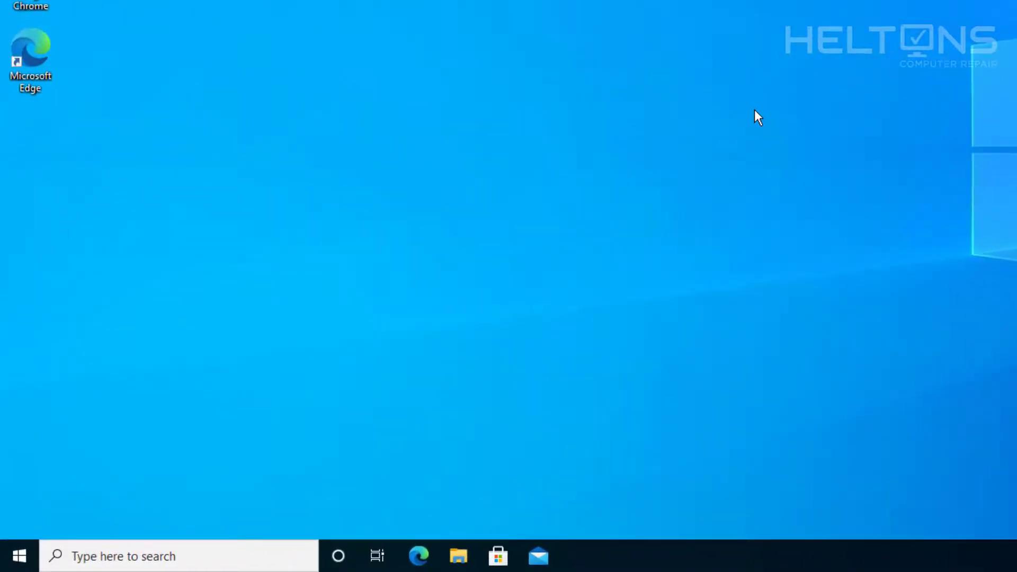
Search for regedit and open Registry Editor, allowing it to make changes to the device
key(super)
text(regedit)
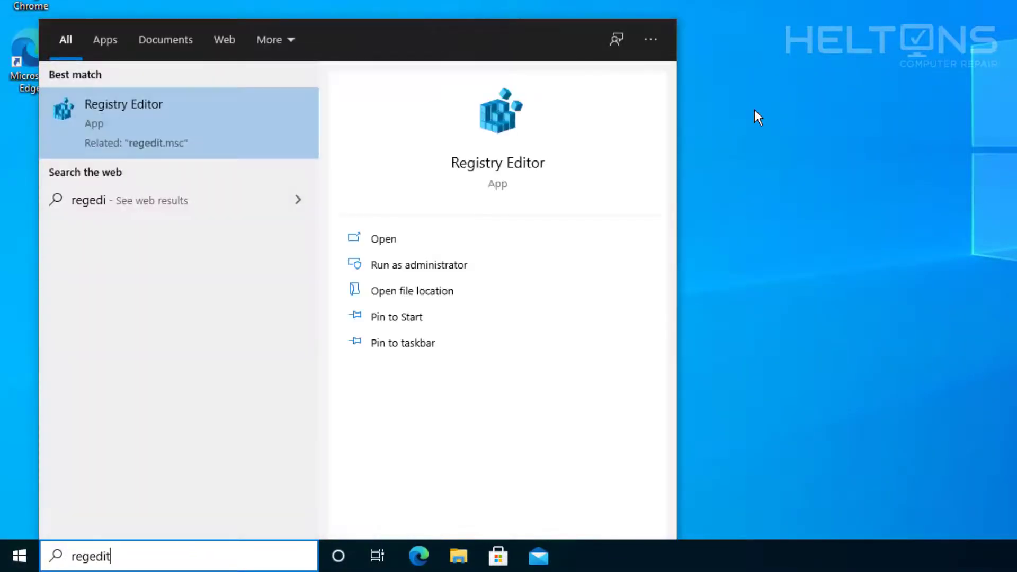
click(79, 101)
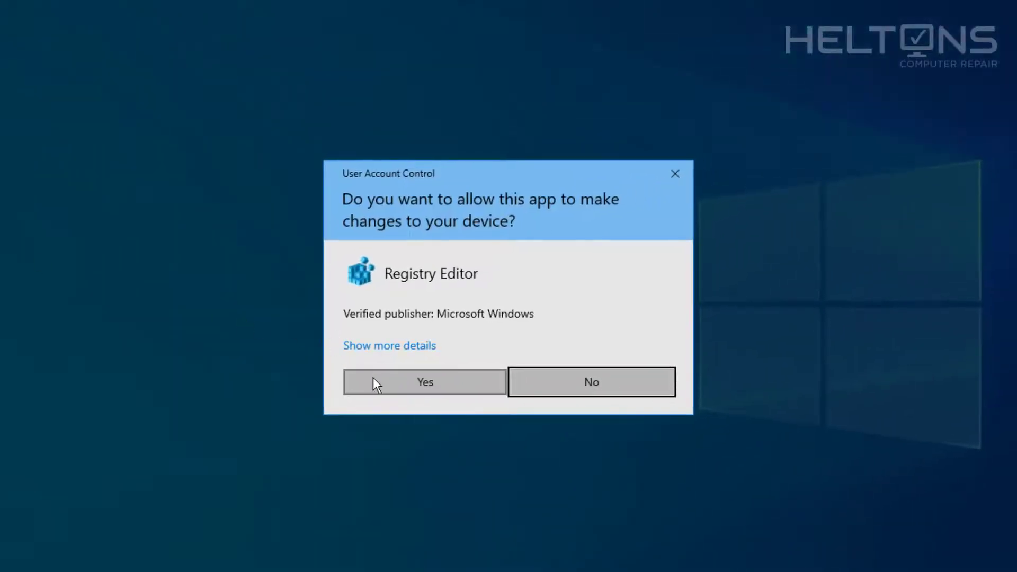
click(412, 359)
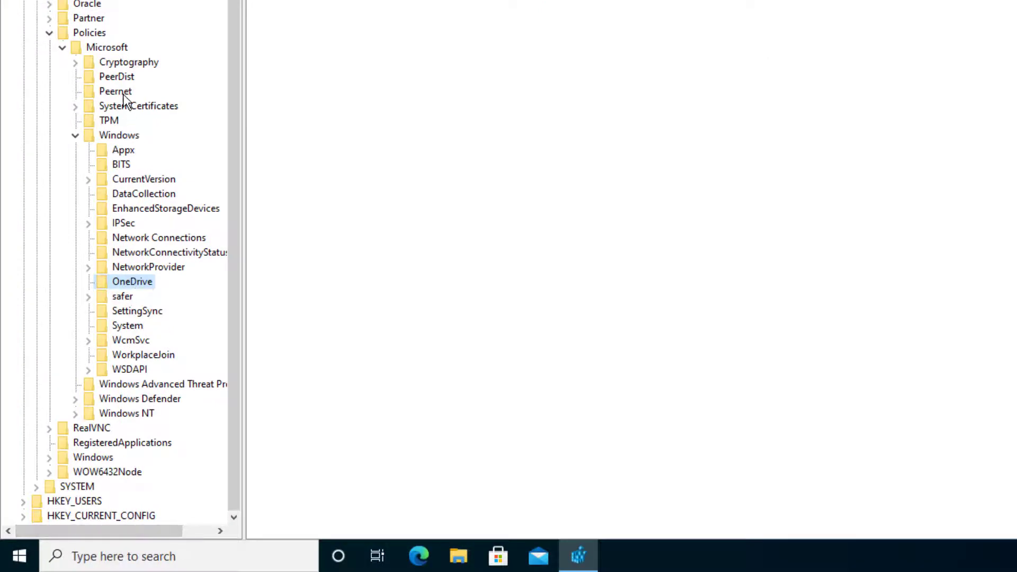
Set the value data of DisableFileSyncNGSC in the Policies\Microsoft\Windows\OneDrive key to 0
scroll(114, 265, up, 7)
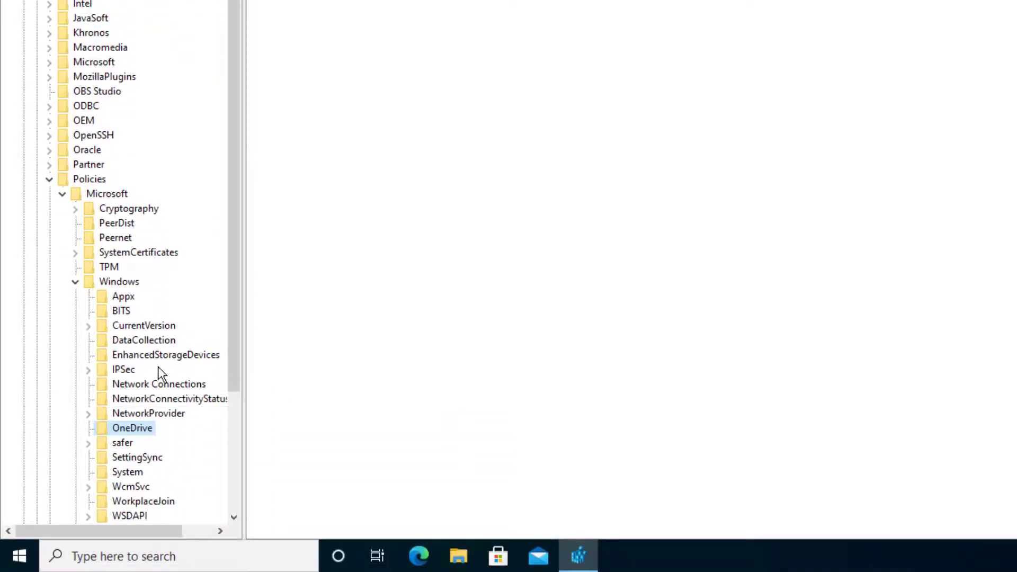
drag(226, 213, 229, 362)
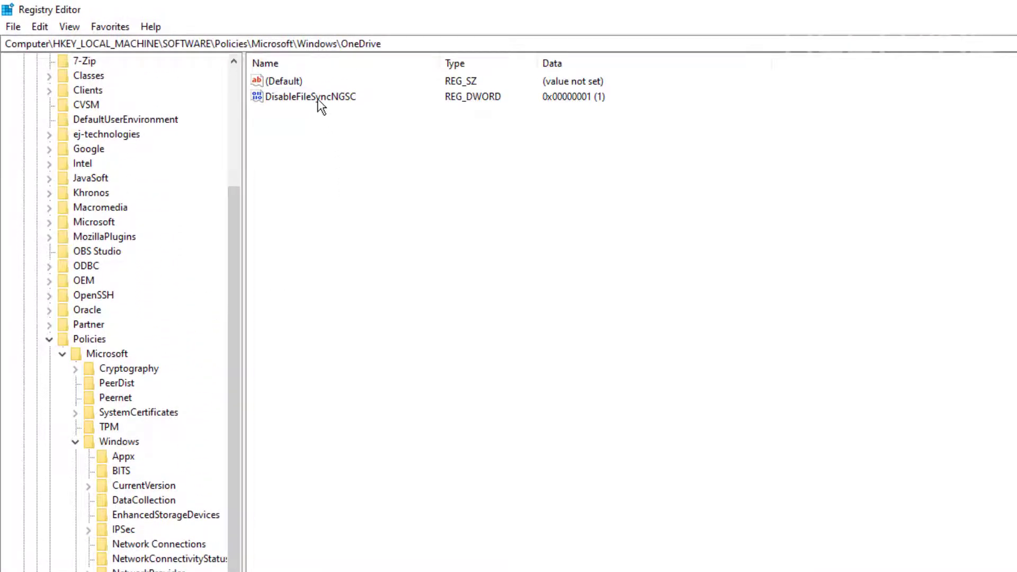
double_click(318, 98)
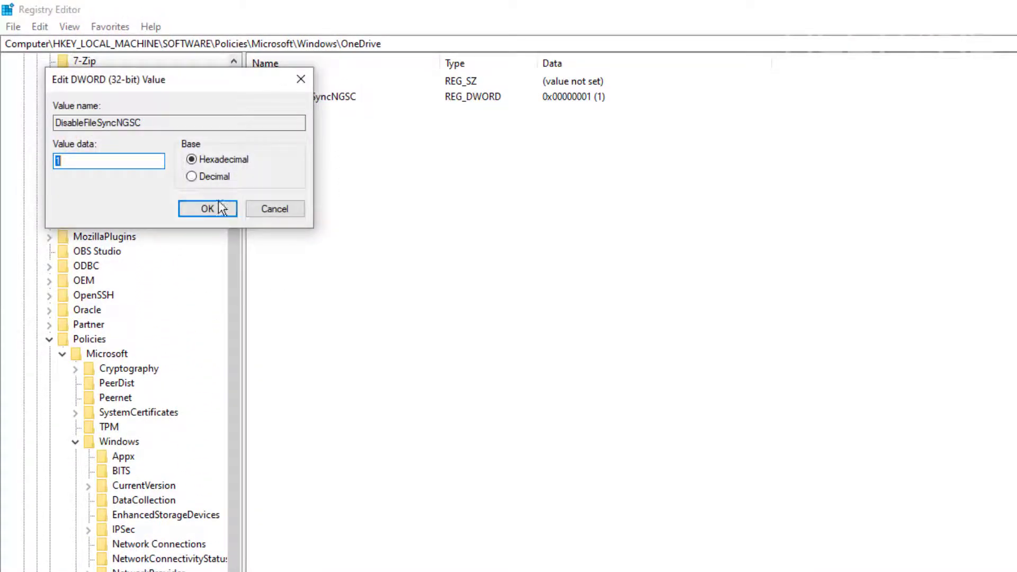
text(0)
click(216, 207)
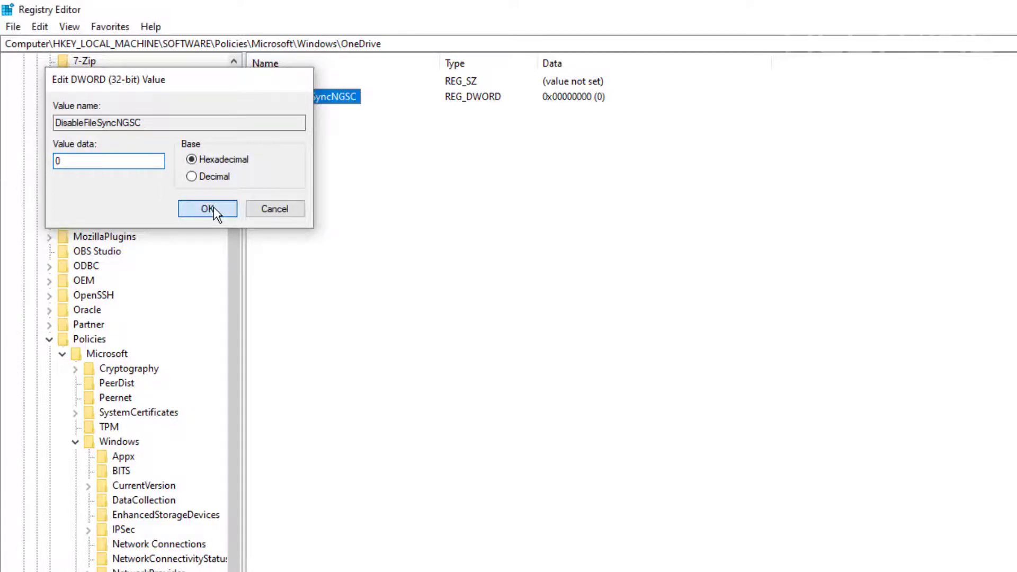
Delete the DisableFileSyncNGSC value and the OneDrive key under Policies\Microsoft\Windows
right_click(321, 93)
click(357, 140)
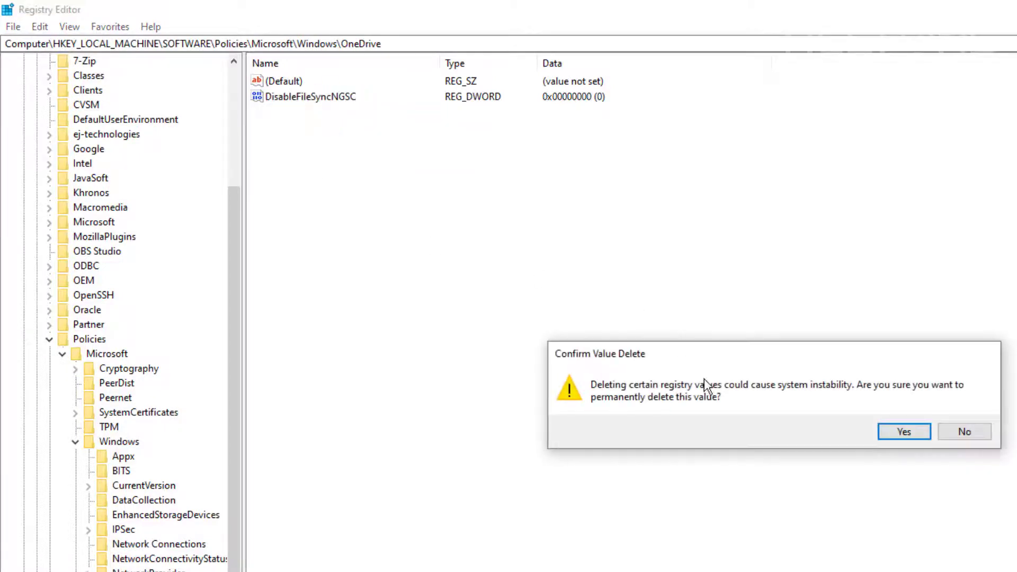
click(926, 438)
right_click(123, 282)
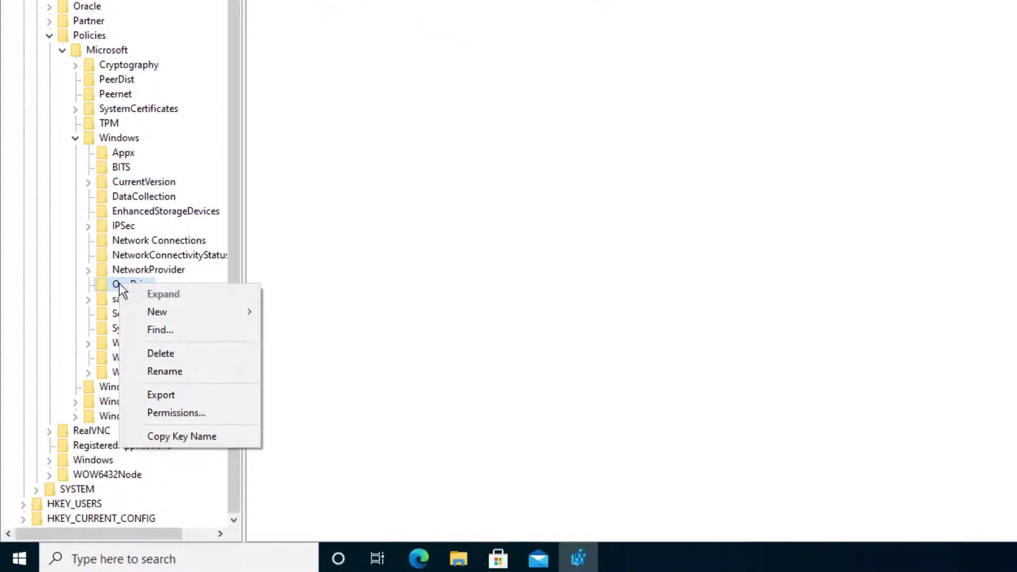
click(173, 356)
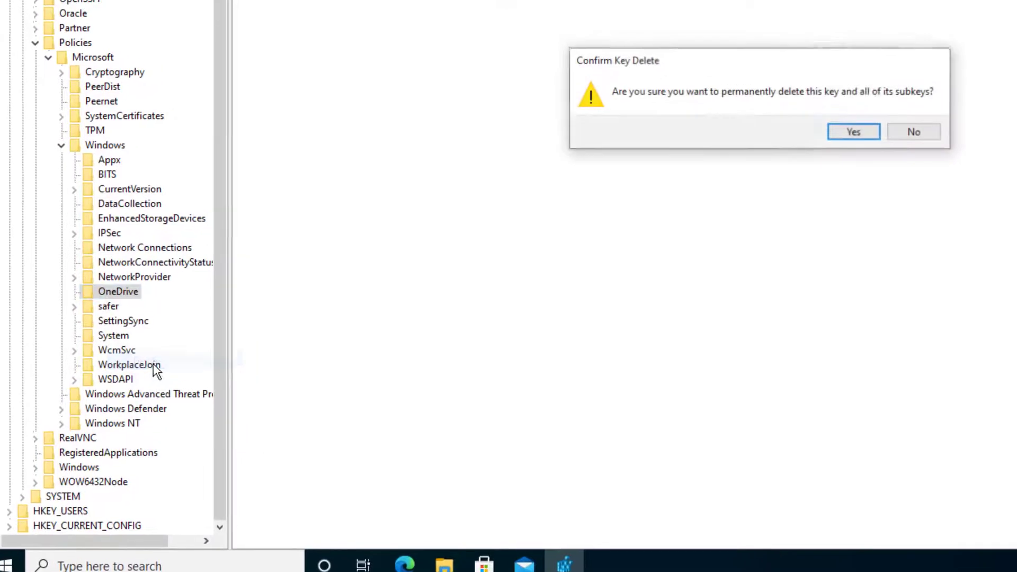
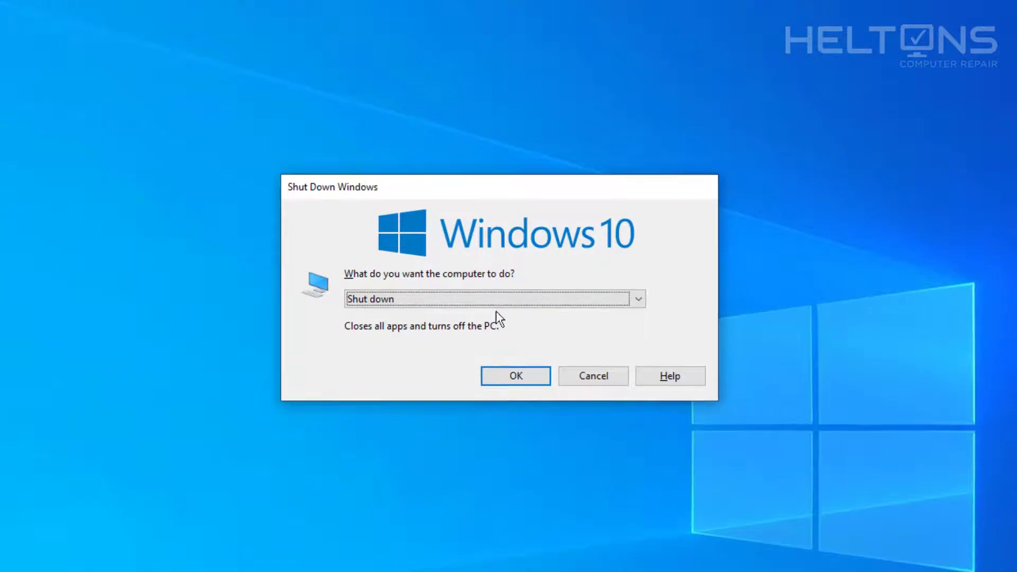
Sign out through the Shut Down Windows dialog and sign back in to apply the policy removal
click(494, 299)
click(491, 333)
click(516, 376)
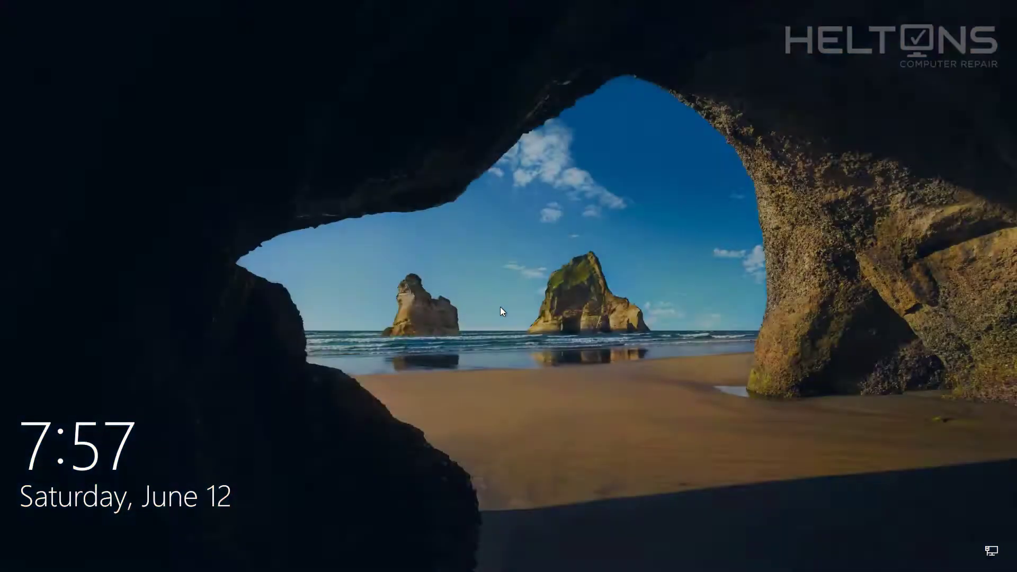
click(477, 312)
click(499, 322)
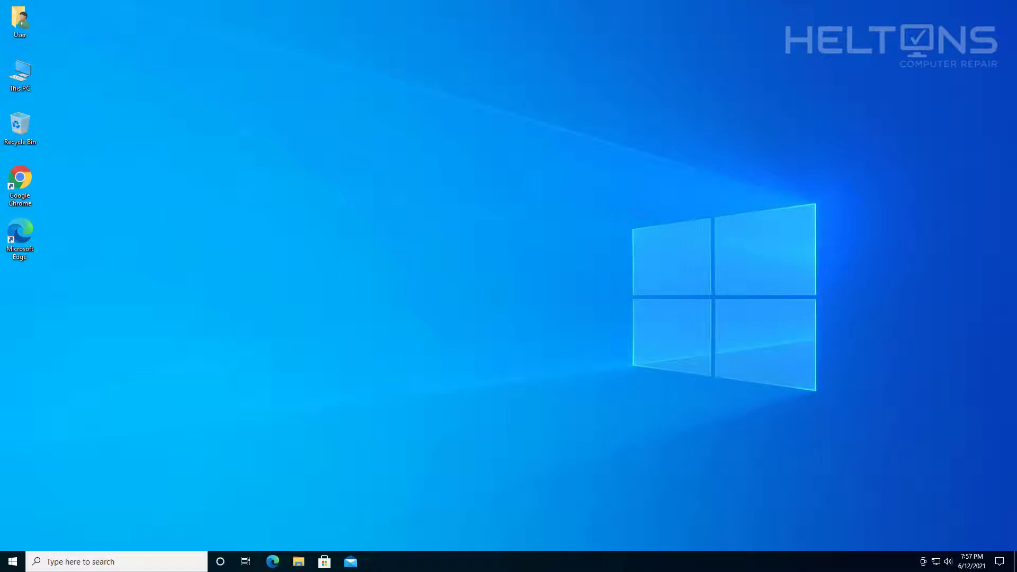
Check This PC and the hidden notification area icons for OneDrive, minimizing the File Explorer window
double_click(20, 89)
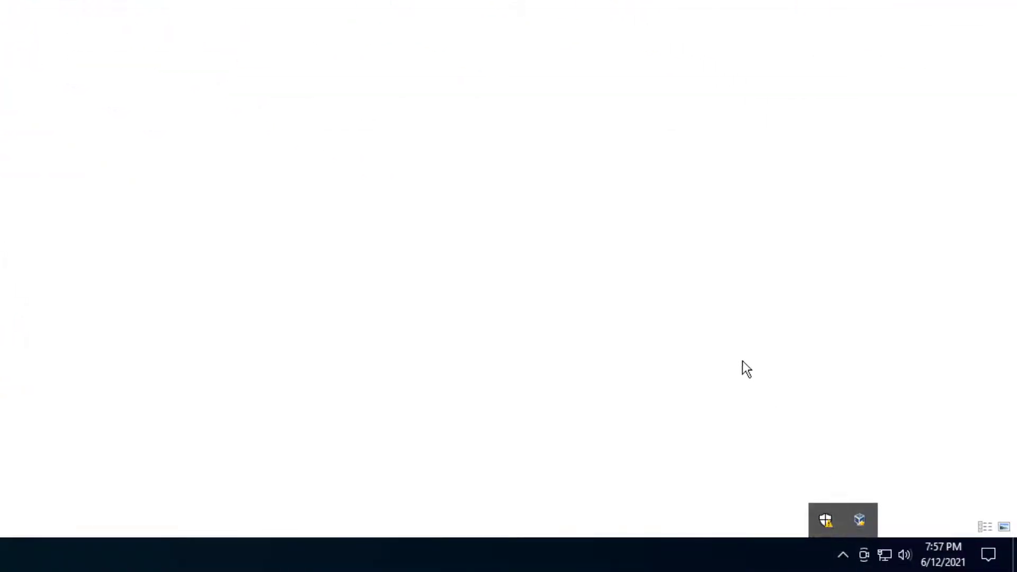
click(356, 248)
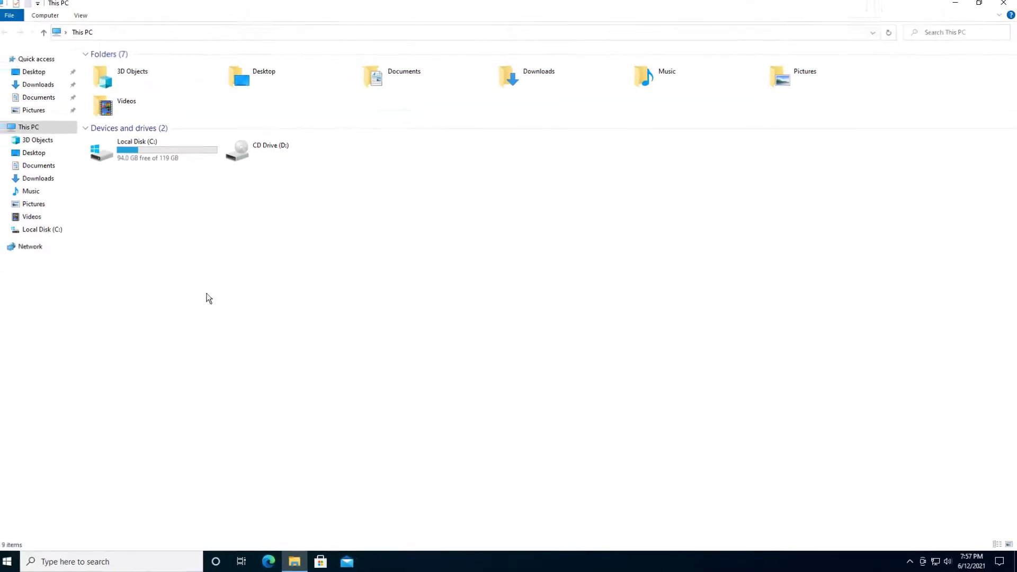
click(956, 6)
click(910, 562)
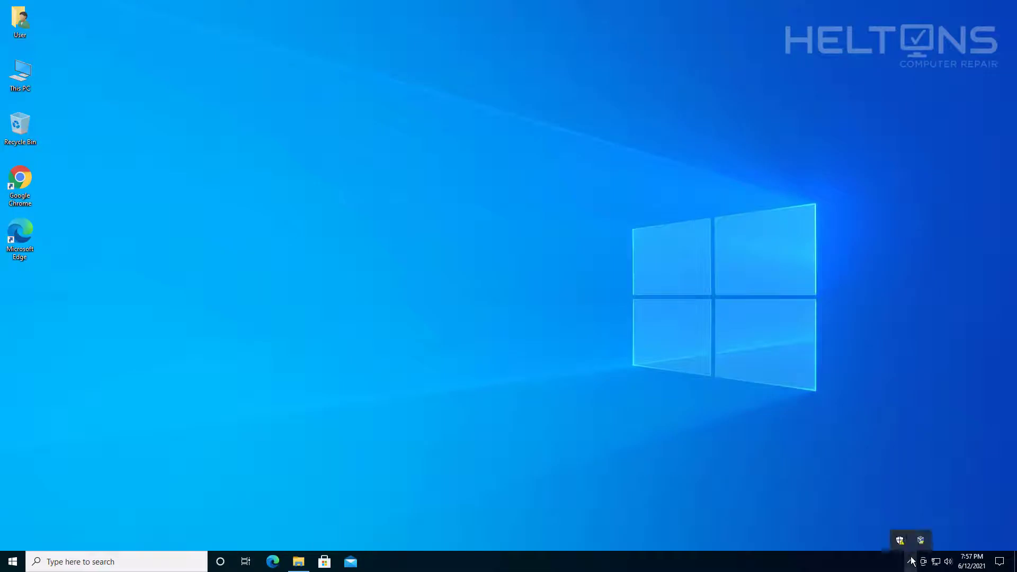
click(741, 458)
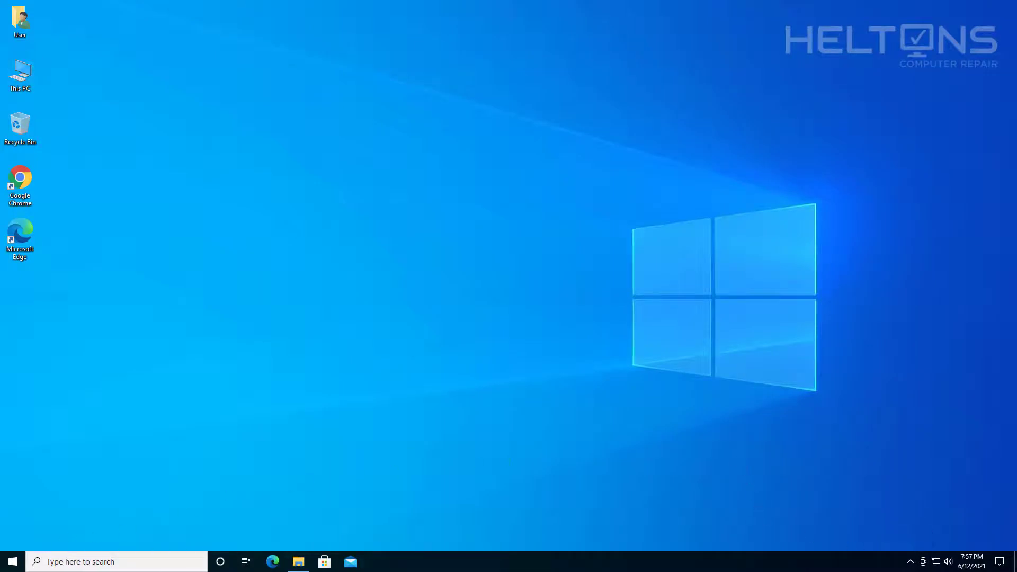
Find the OneDrive app by searching for "one", launch it, and close its setup window
click(13, 561)
click(85, 562)
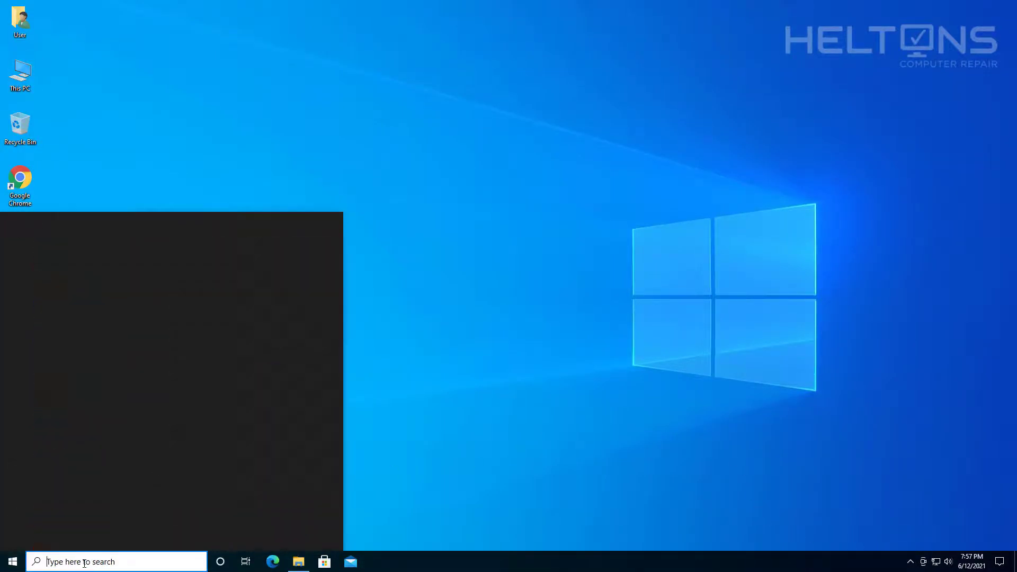
text(one)
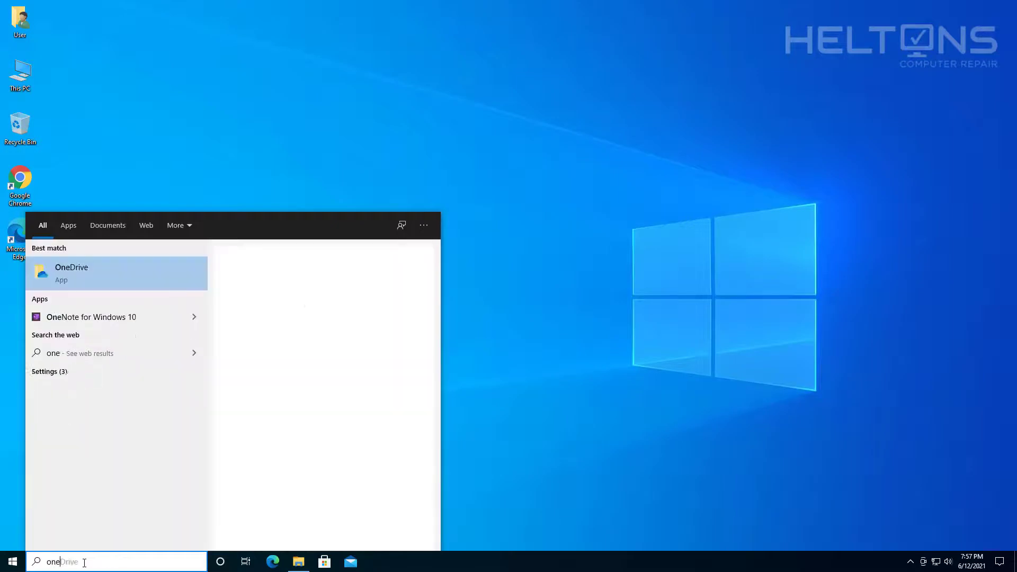
key(Return)
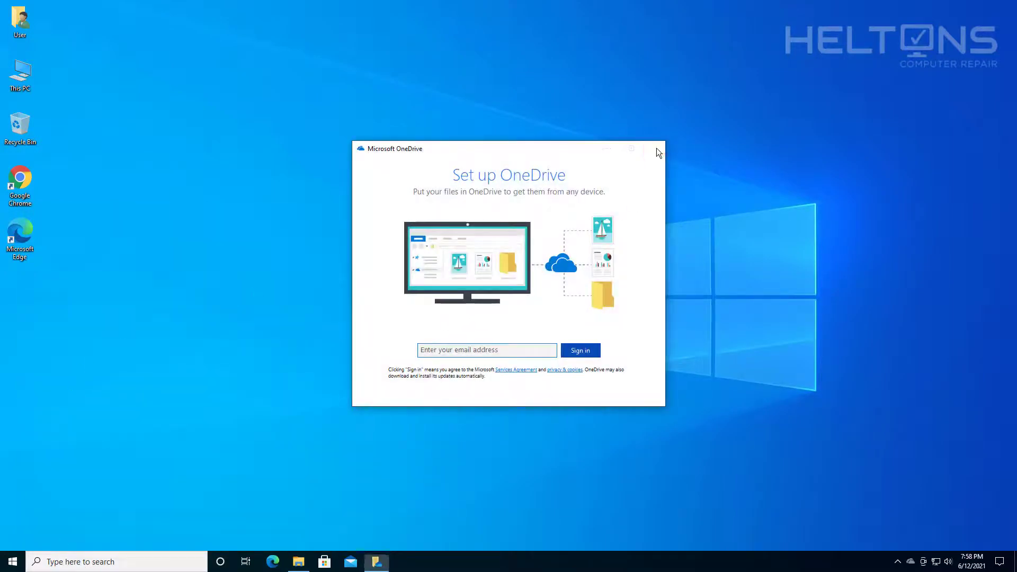
click(657, 148)
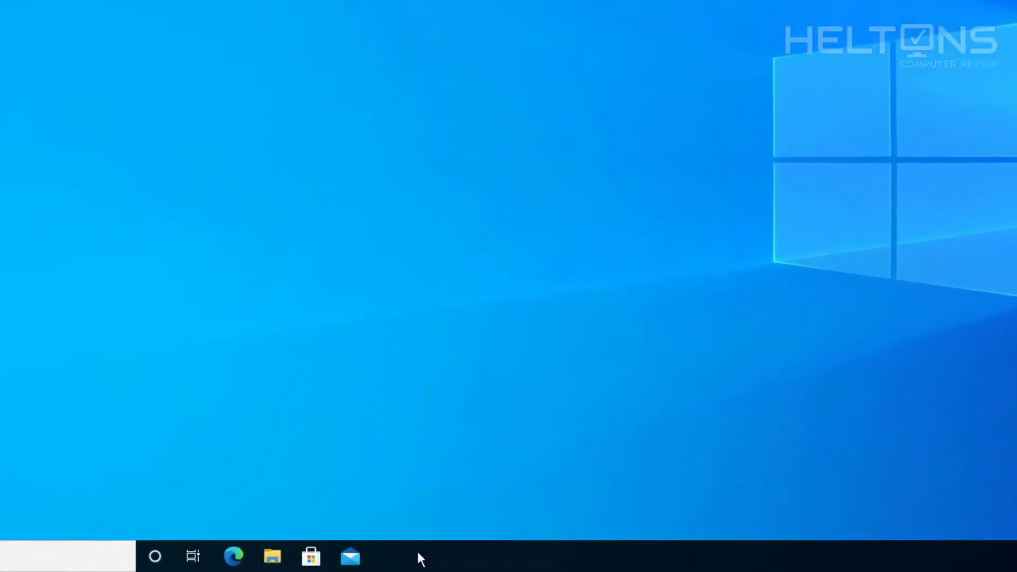
Review the startup apps in Task Manager's detailed view for a OneDrive entry, and close Task Manager
right_click(417, 552)
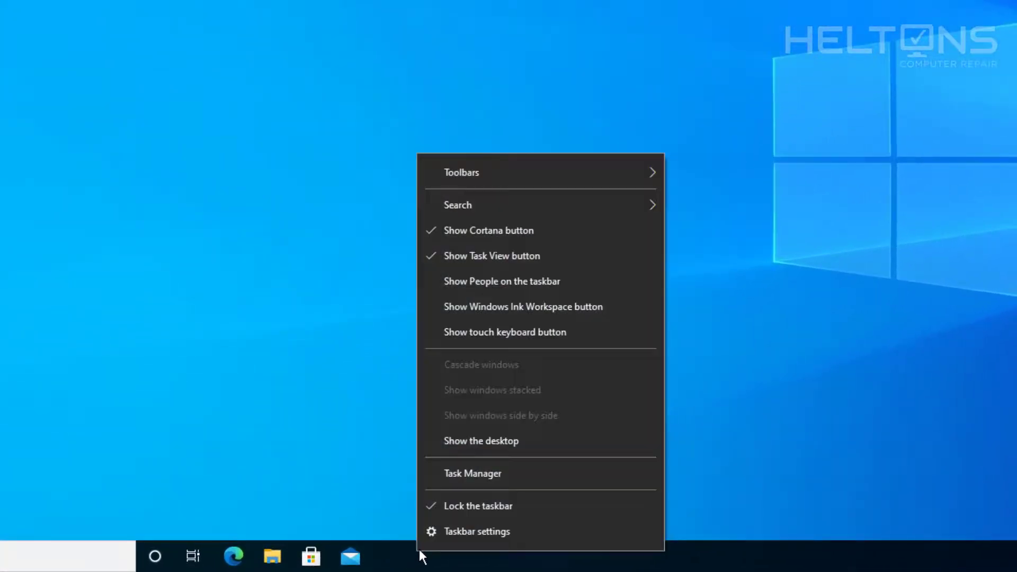
click(469, 476)
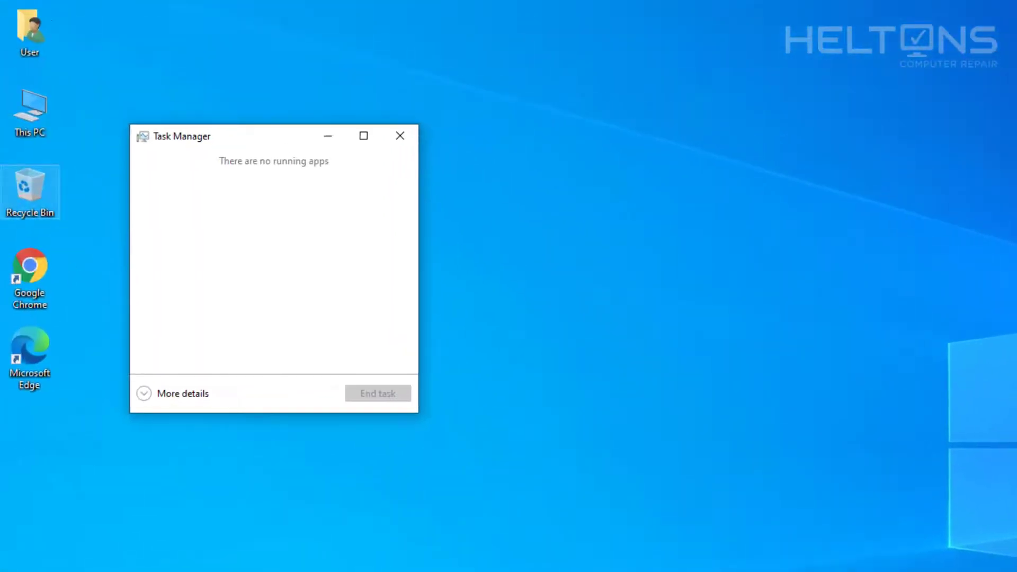
click(204, 396)
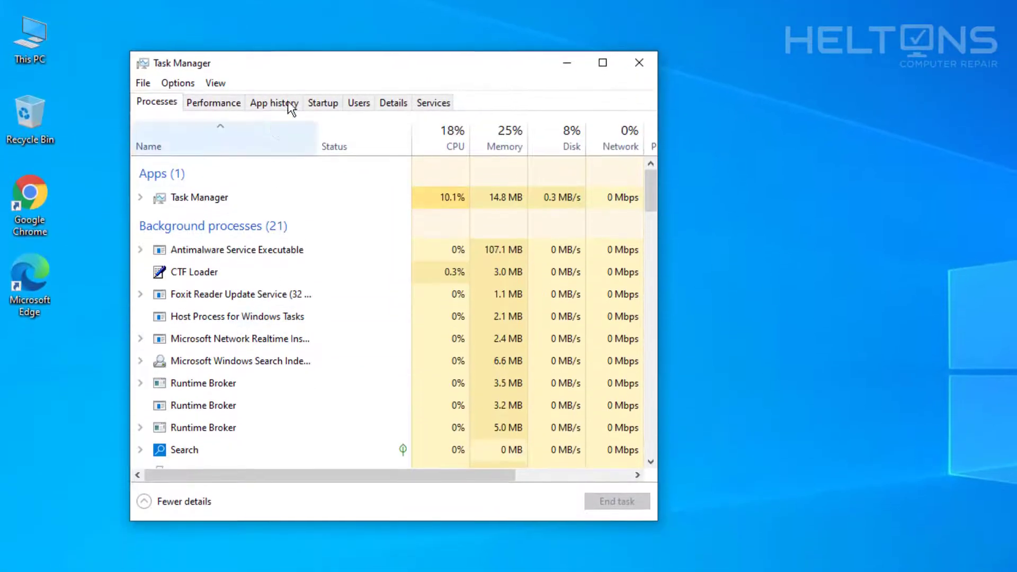
click(321, 96)
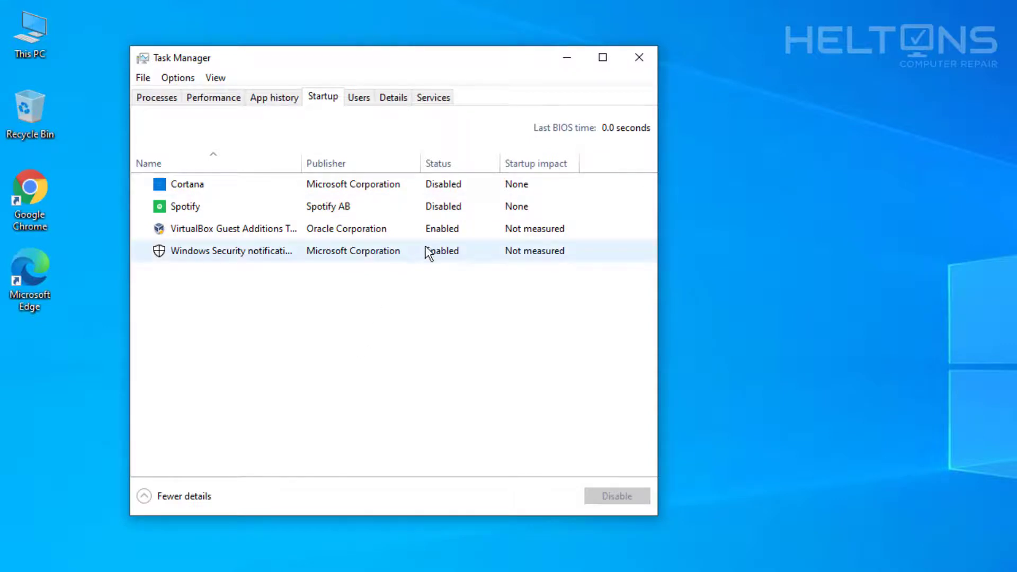
click(639, 56)
Launch OneDrive by searching for "one", and open its settings from the notification area flyout
click(19, 557)
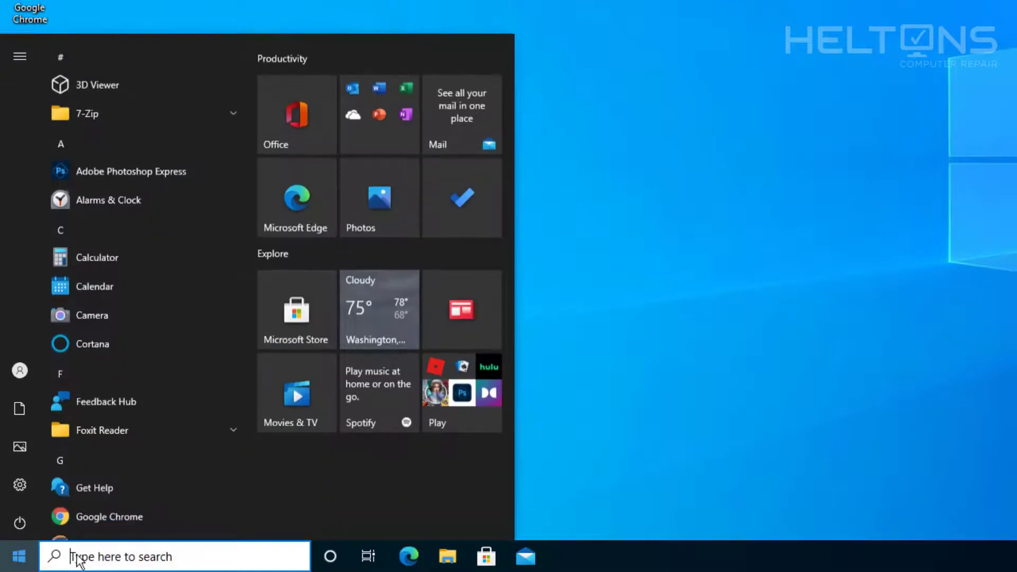
click(81, 556)
text(one)
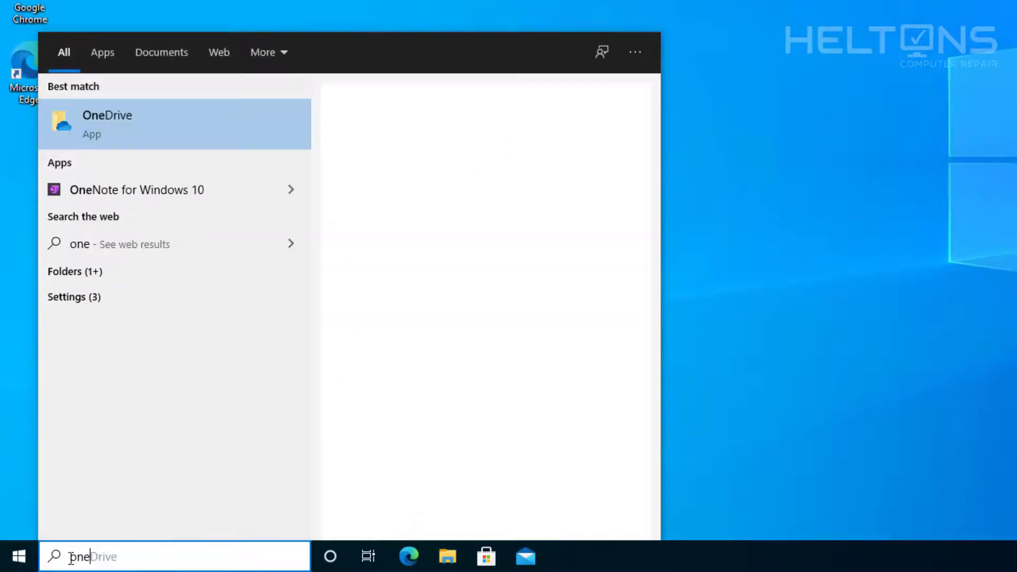
click(156, 129)
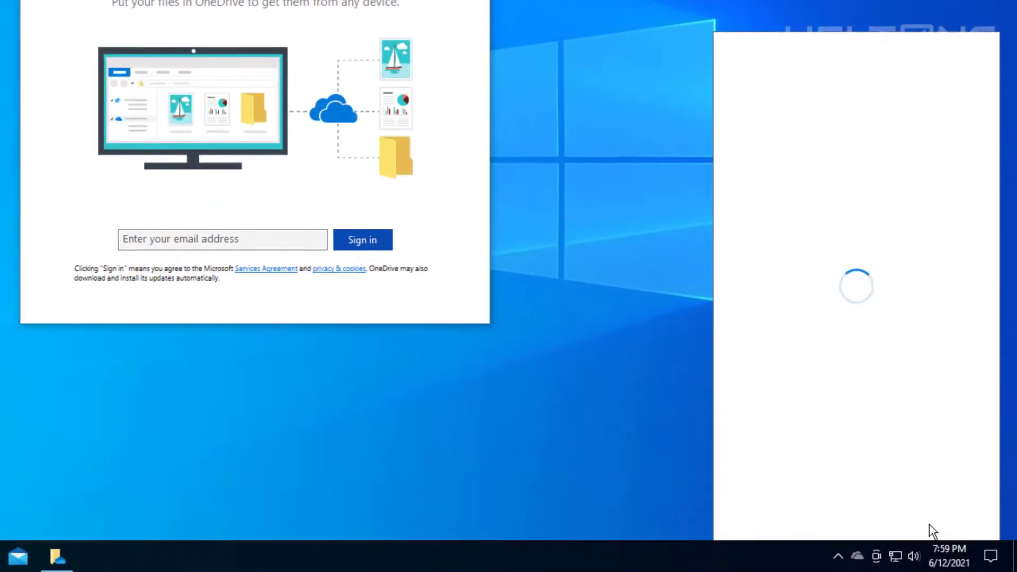
click(926, 527)
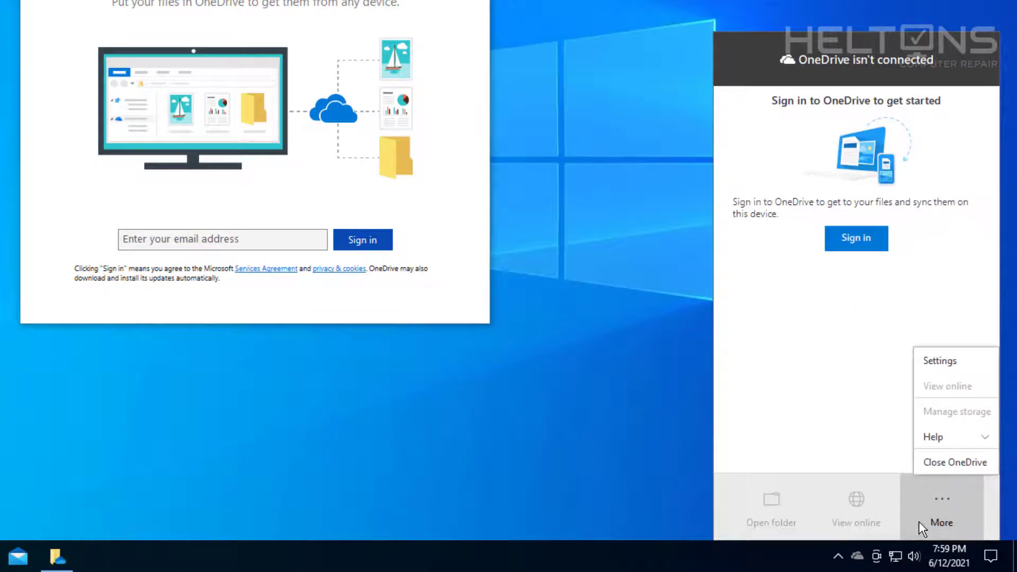
click(946, 362)
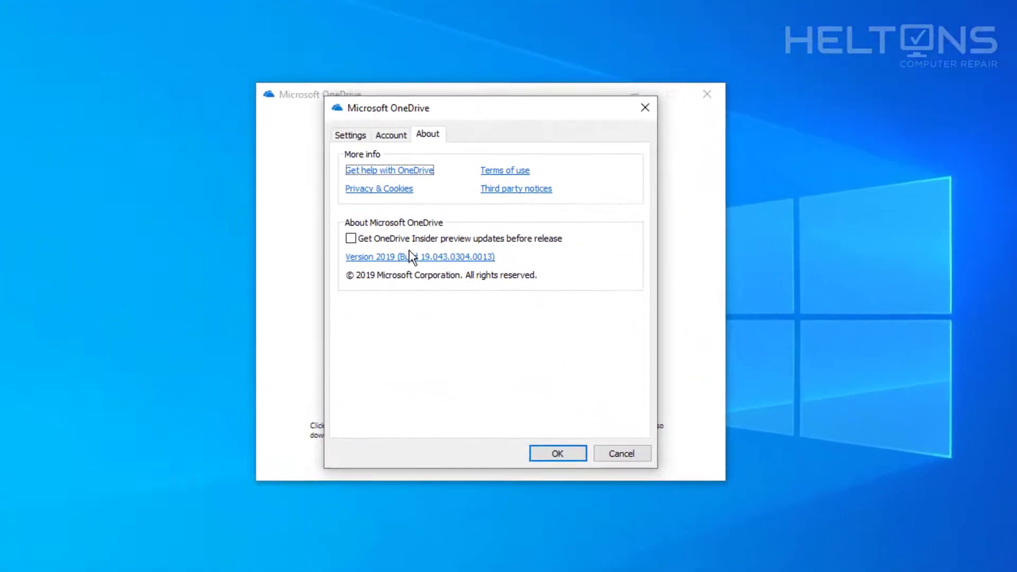
Turn on "Start OneDrive automatically when I sign in to Windows", confirm the settings, and close the OneDrive setup window
click(233, 57)
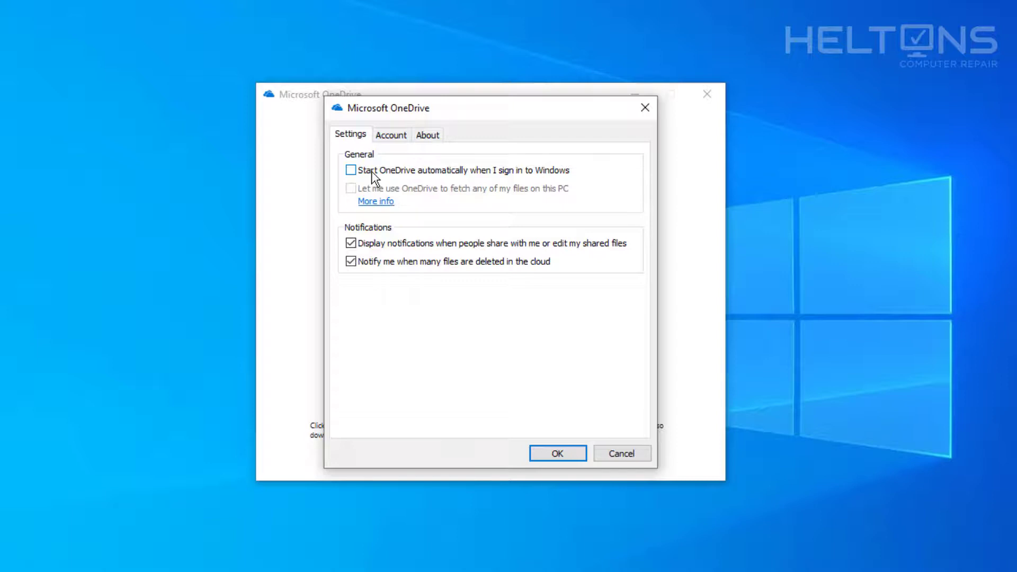
click(375, 175)
click(571, 453)
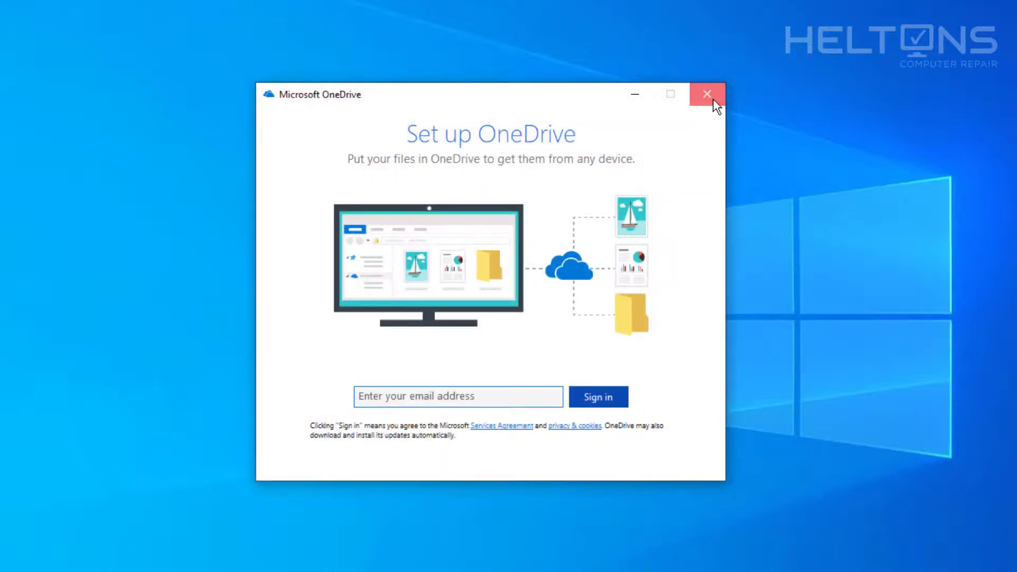
click(713, 99)
Sign out of Windows through the Shut Down Windows dialog and sign back in from the lock screen
key(alt+F4)
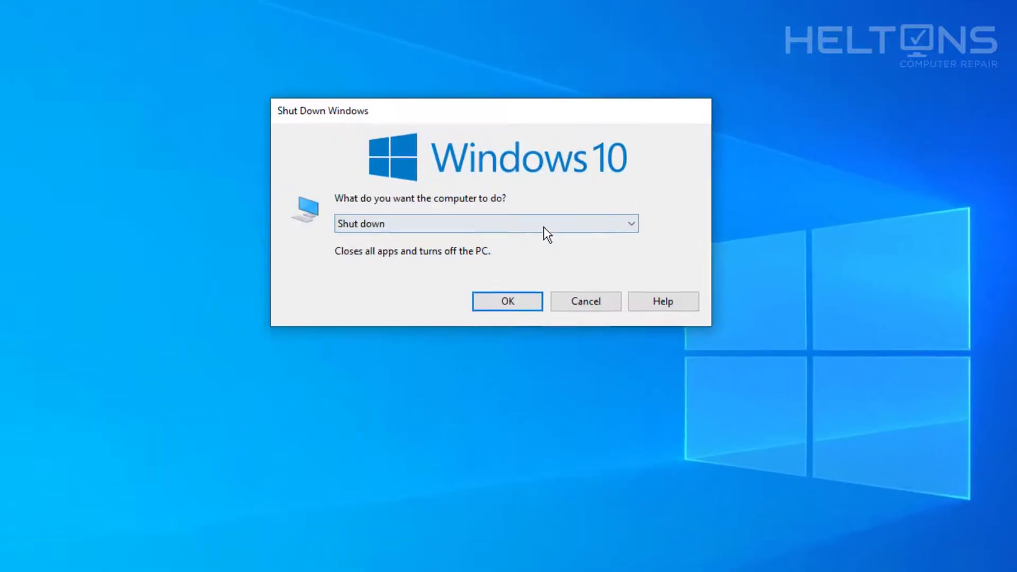
click(533, 197)
click(512, 331)
click(522, 389)
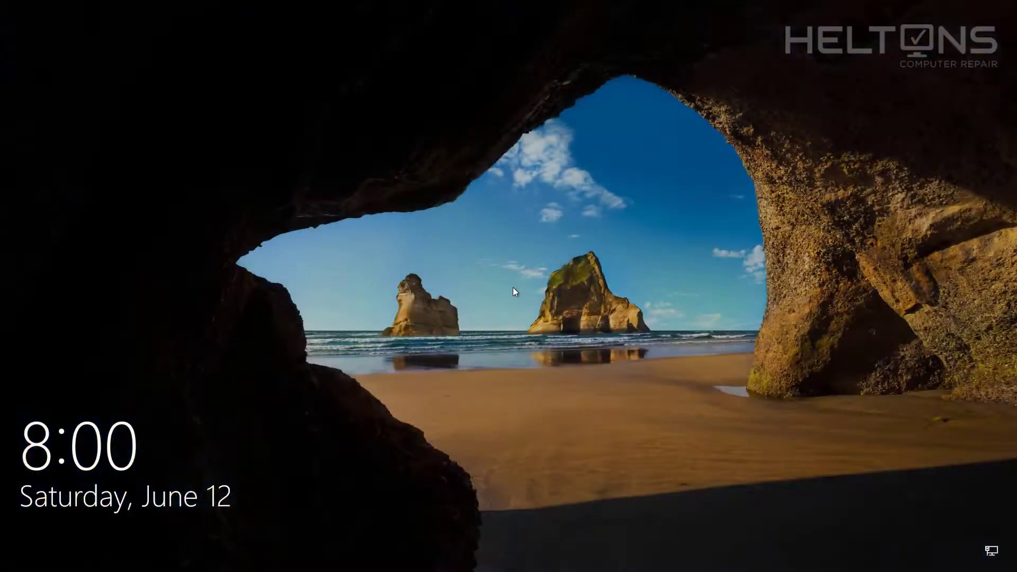
click(513, 292)
click(518, 320)
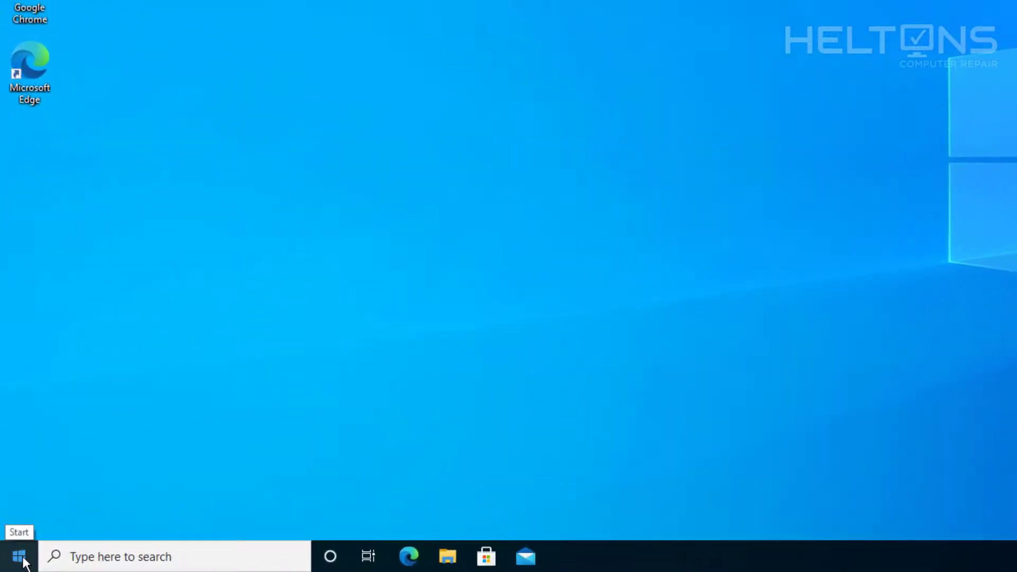
Open the Local Group Policy Editor by searching for "gpedit", maximize it, and widen its tree pane
click(21, 556)
click(104, 562)
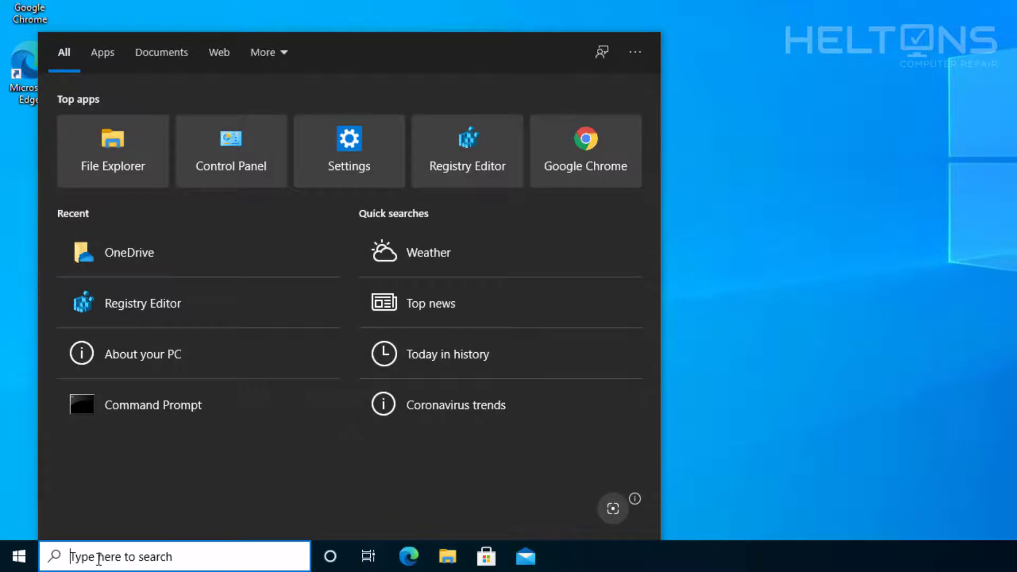
text(gpedit)
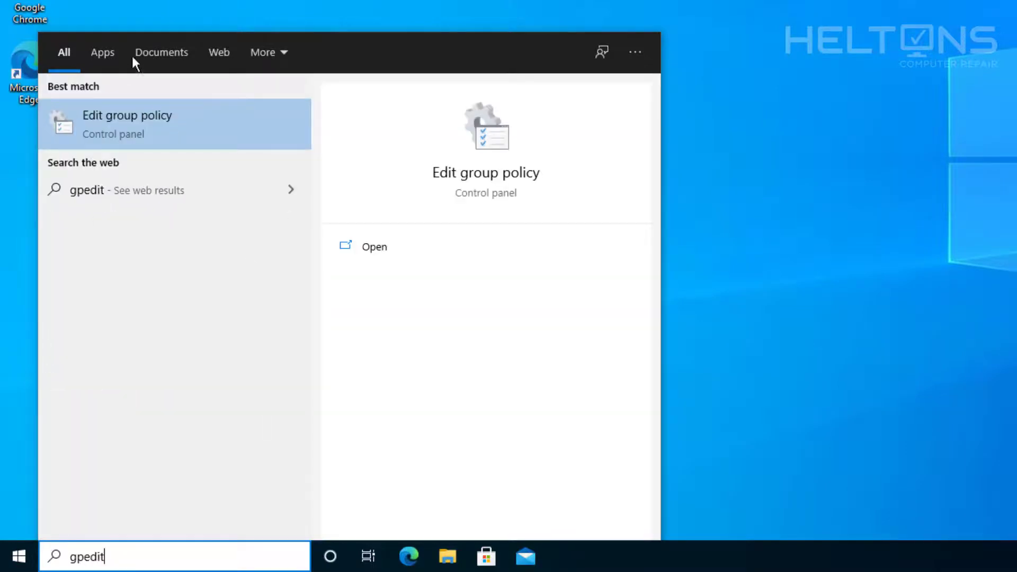
click(153, 120)
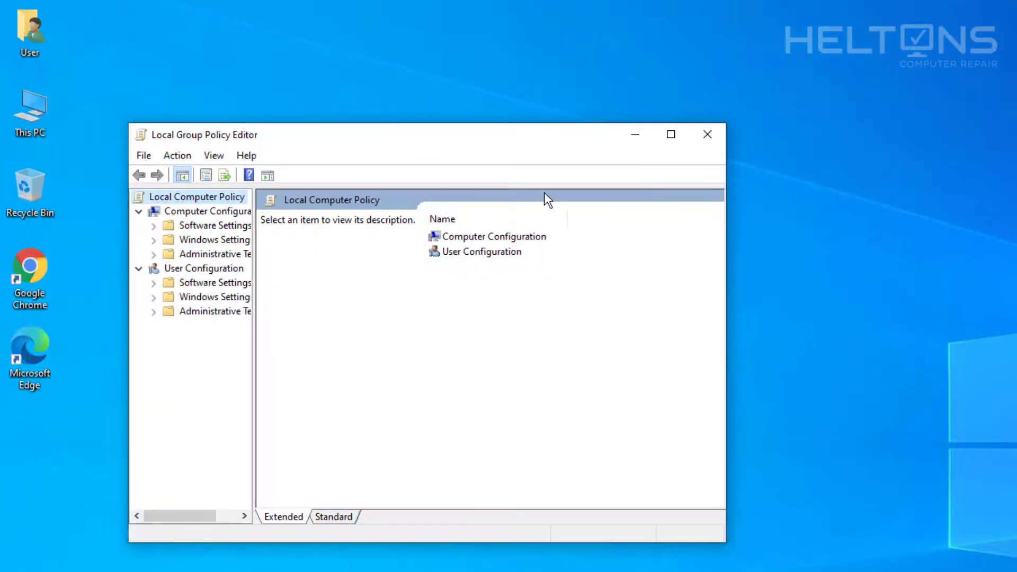
click(670, 136)
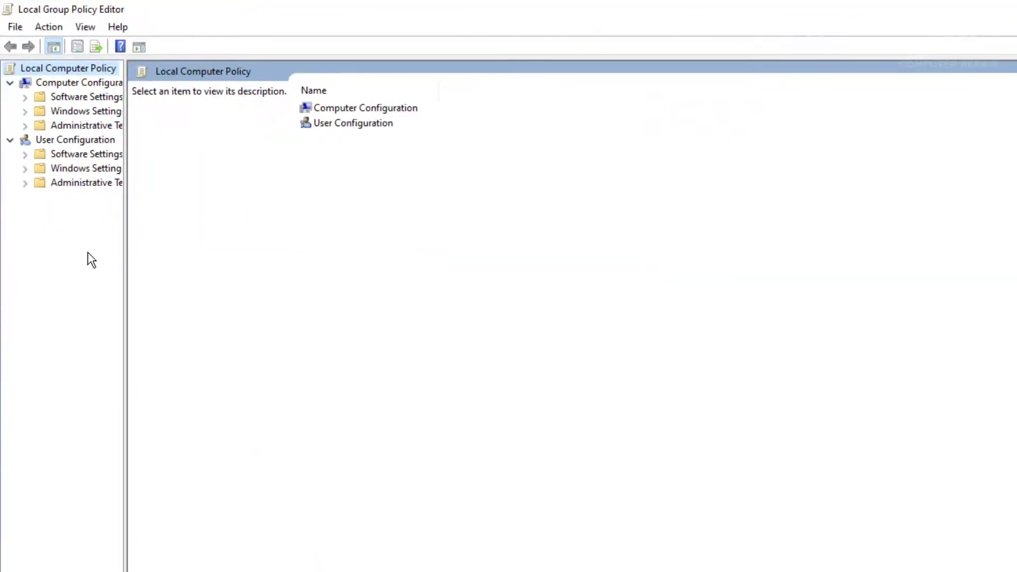
drag(125, 246, 195, 254)
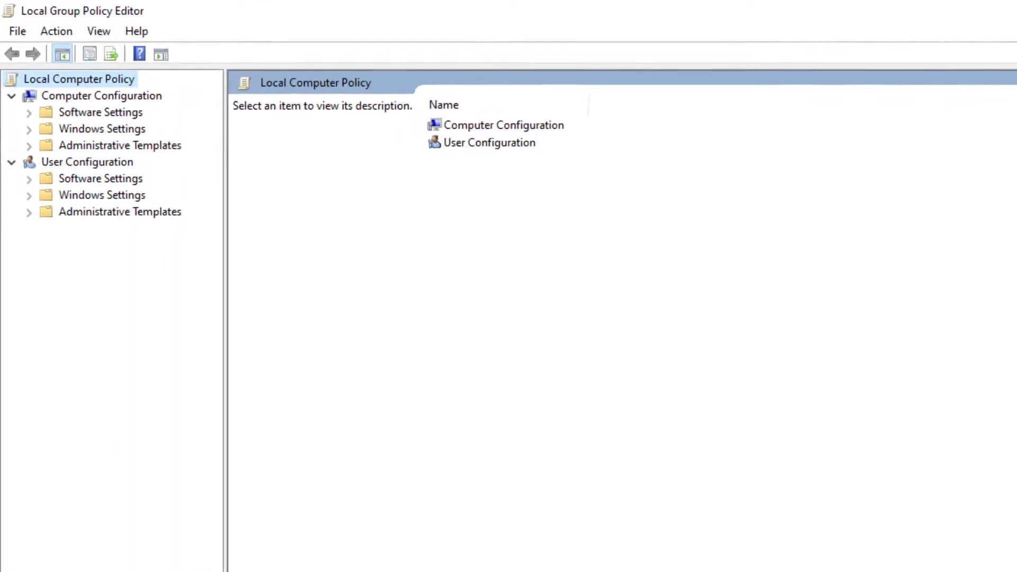
Open the OneDrive policy folder under Computer Configuration > Administrative Templates > Windows Components
click(103, 105)
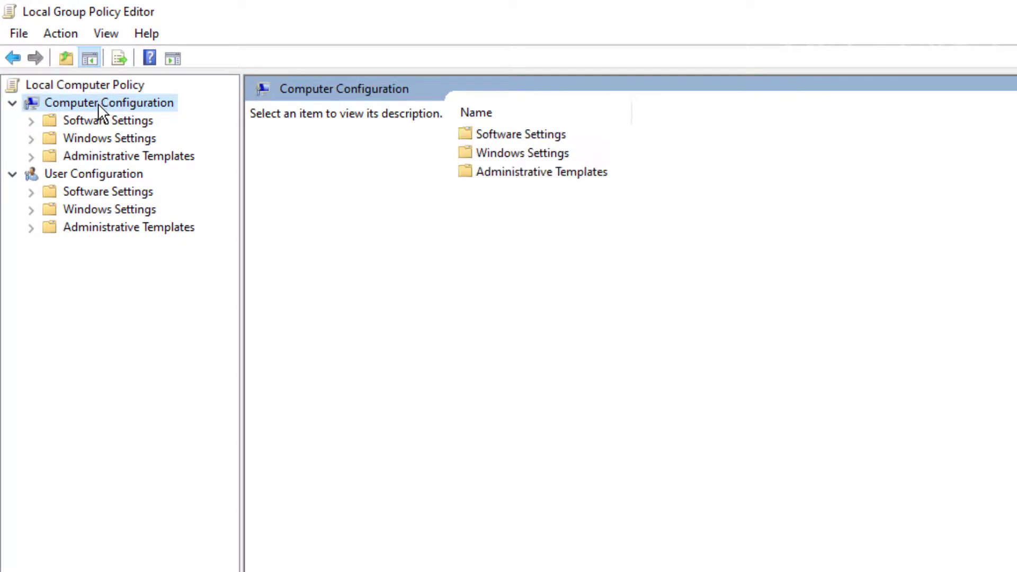
double_click(116, 155)
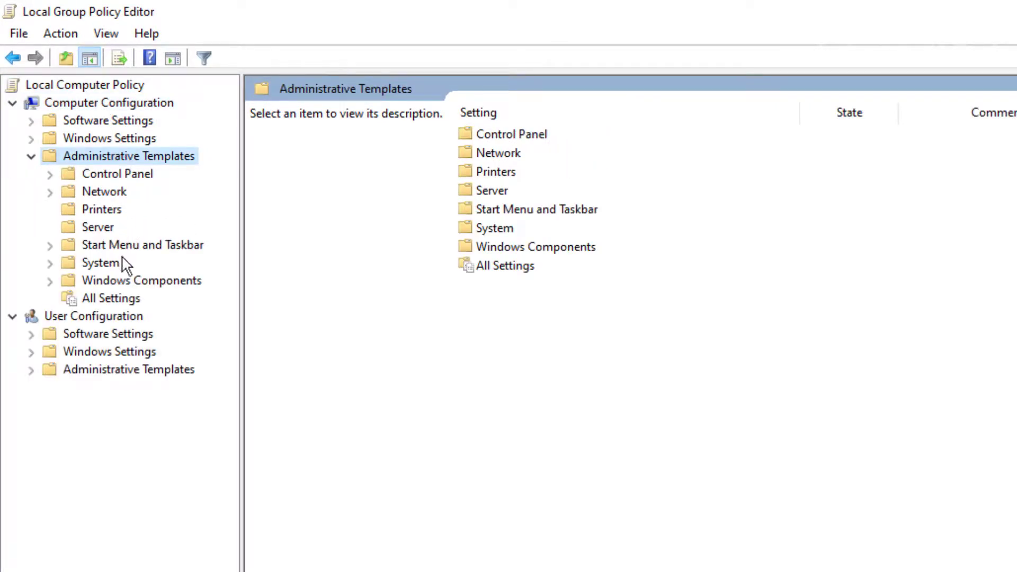
double_click(131, 281)
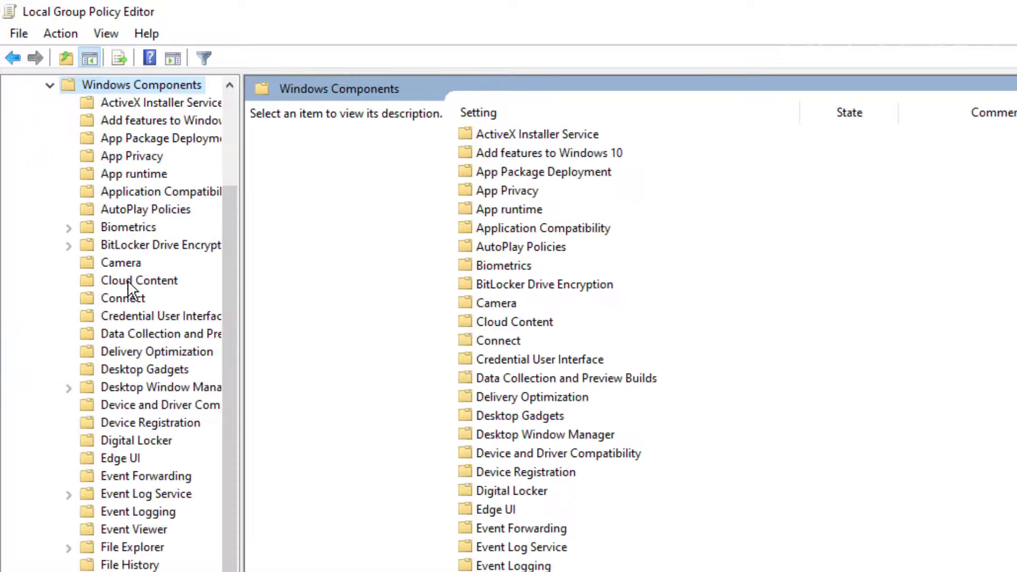
scroll(149, 443, down, 6)
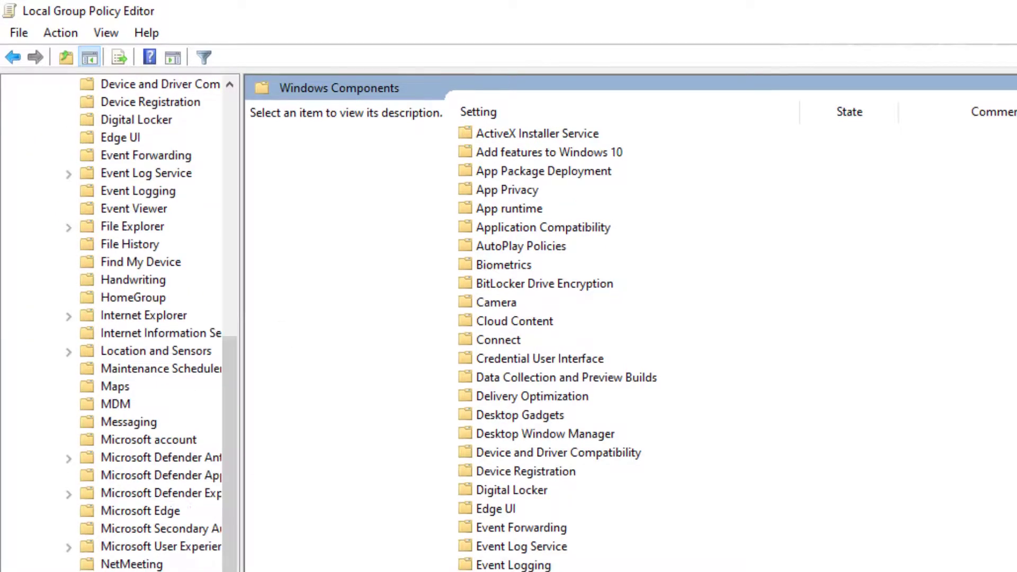
click(142, 262)
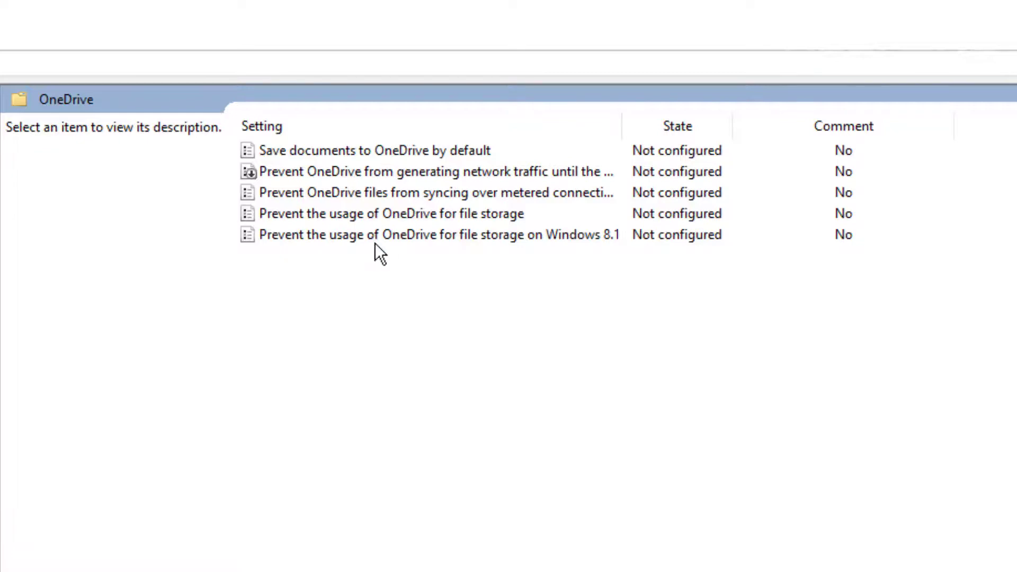
Set the "Prevent the usage of OneDrive for file storage" policy to Enabled and save it
click(401, 220)
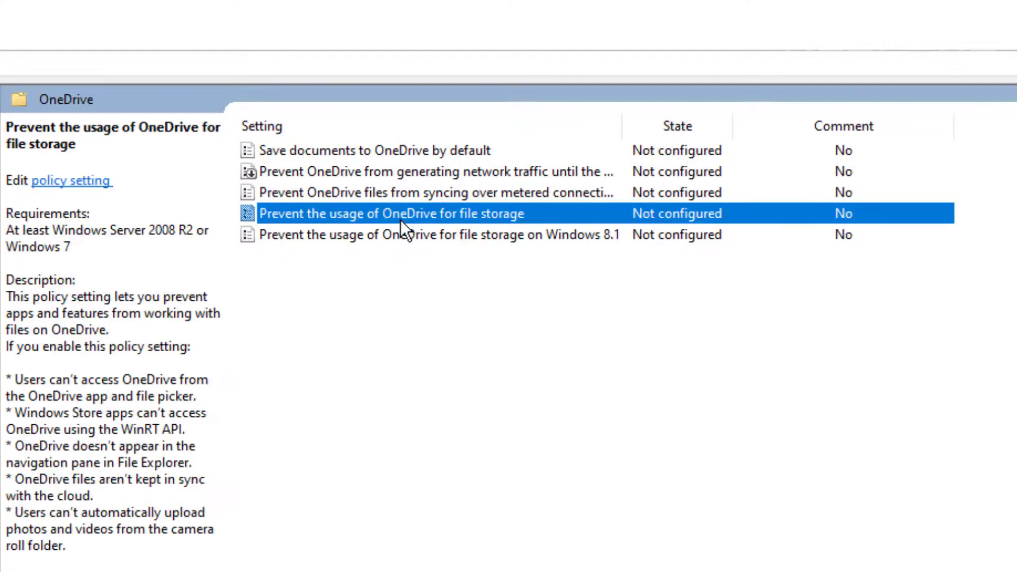
double_click(454, 216)
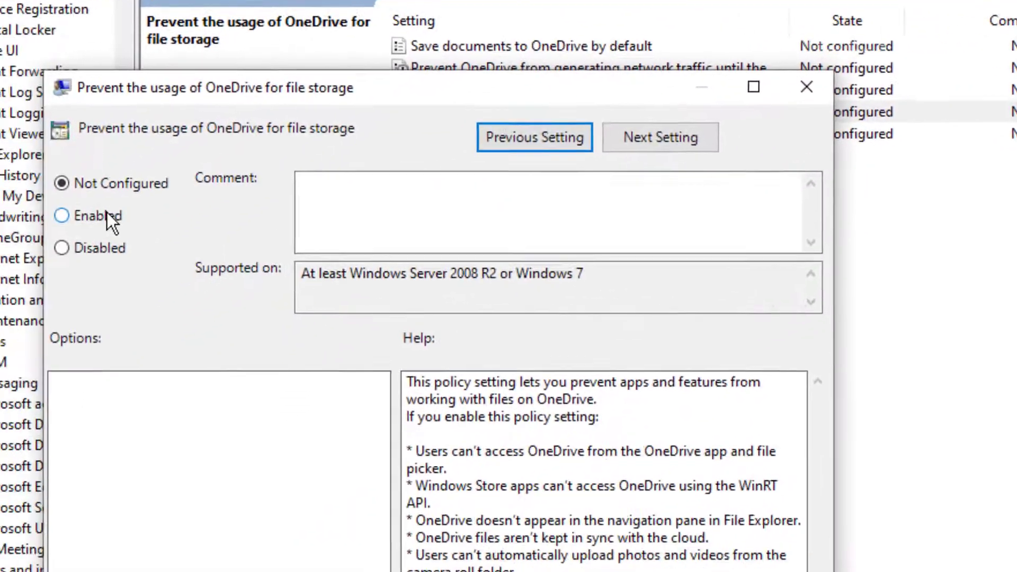
click(107, 214)
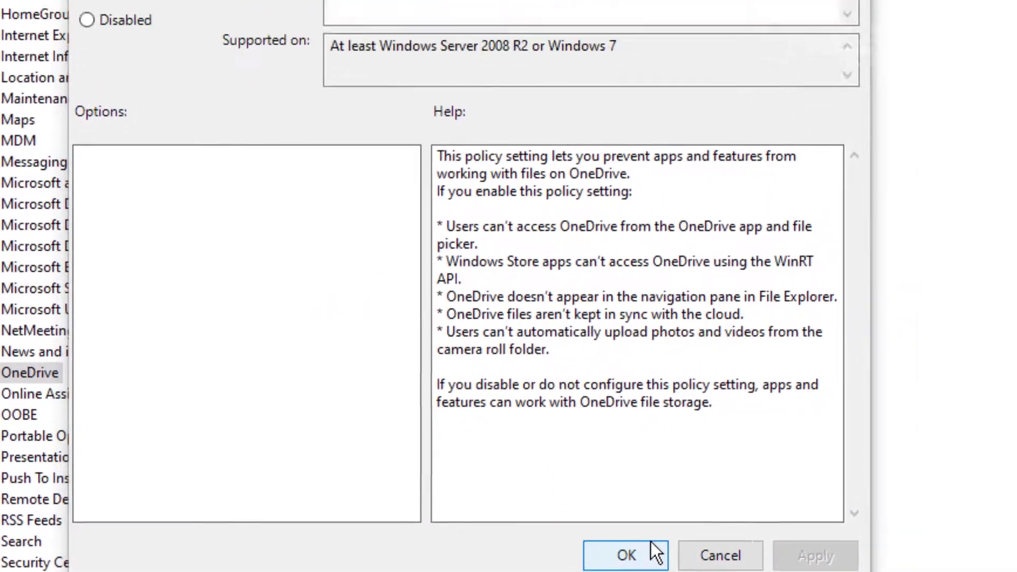
click(694, 486)
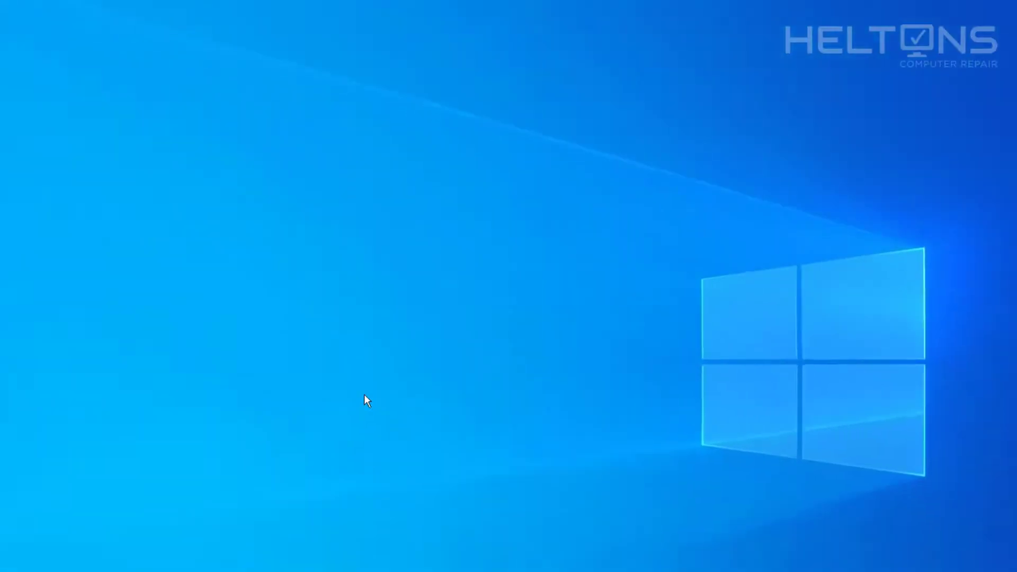
Sign out and back in to apply the group policy, and check the hidden notification area icons for OneDrive
key(alt+F4)
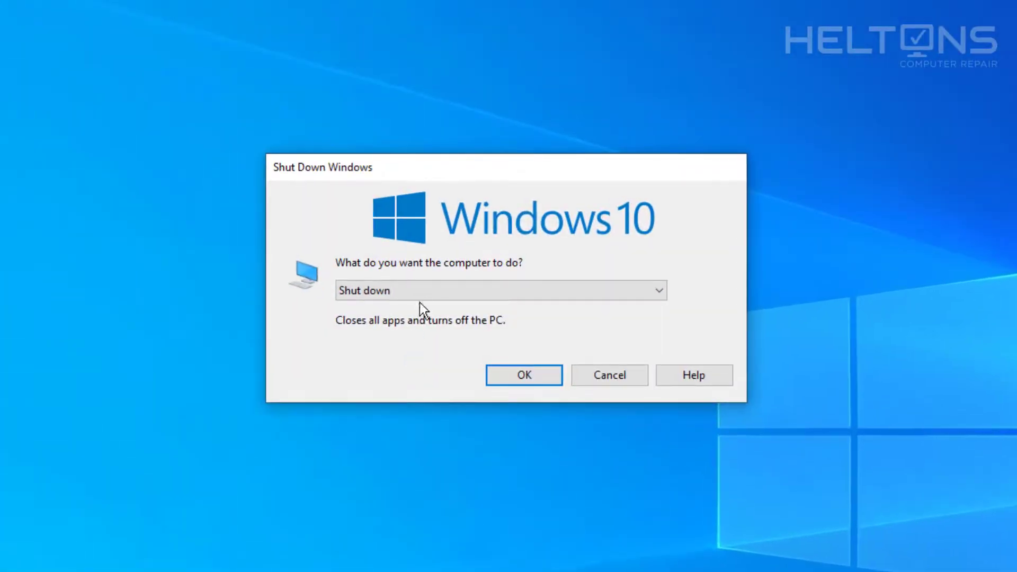
click(422, 291)
click(434, 323)
click(527, 379)
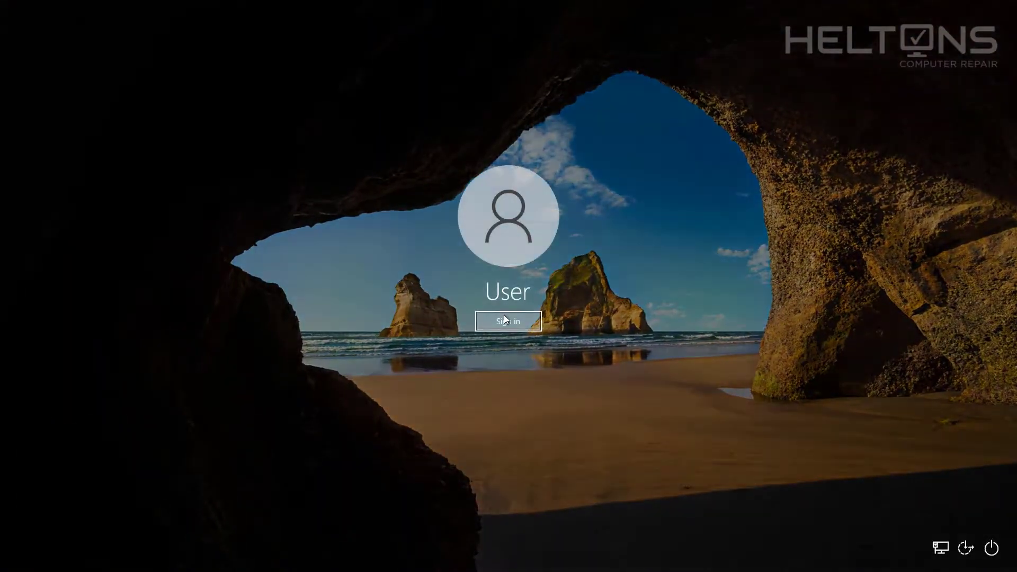
click(504, 316)
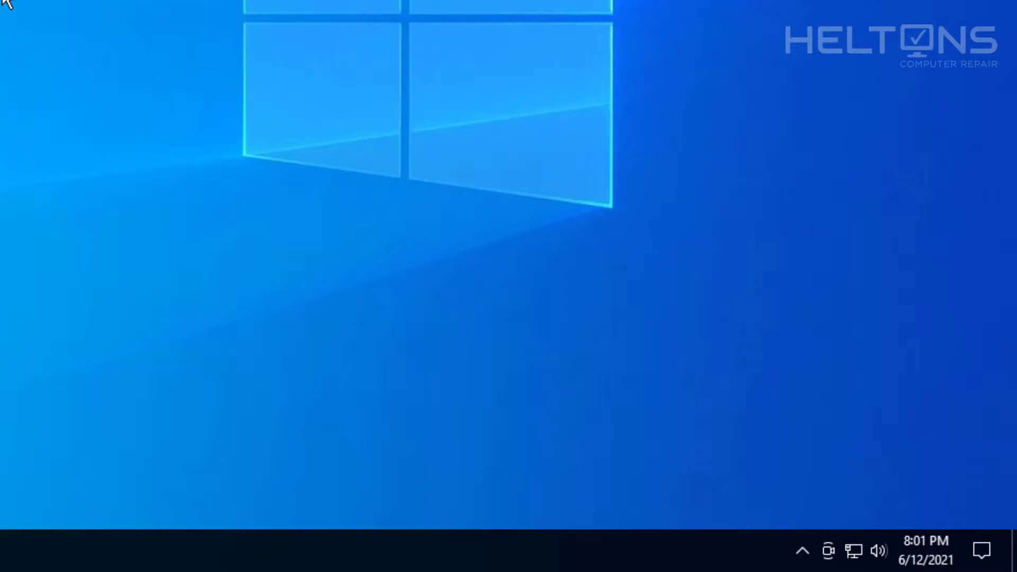
click(803, 548)
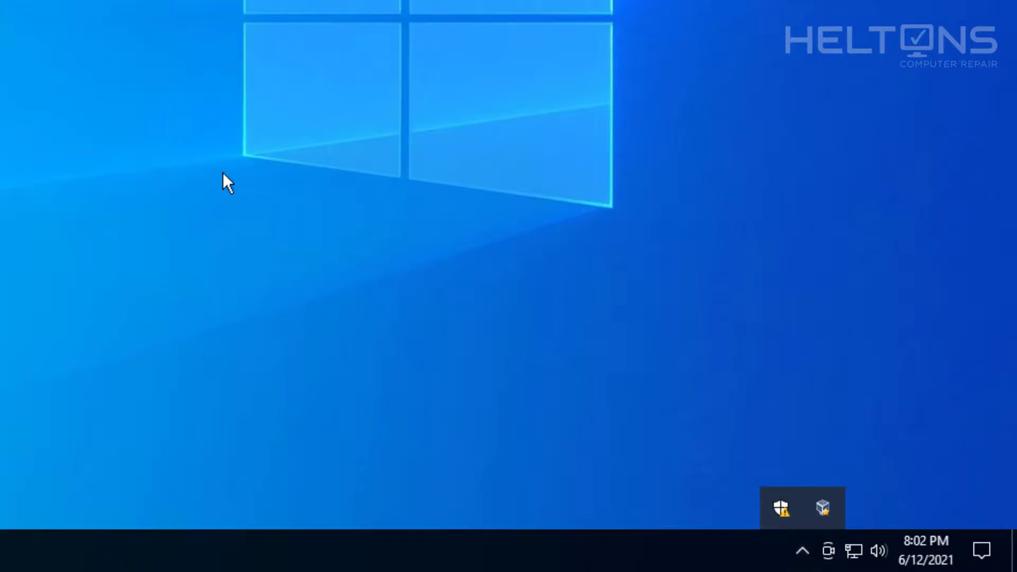
click(32, 96)
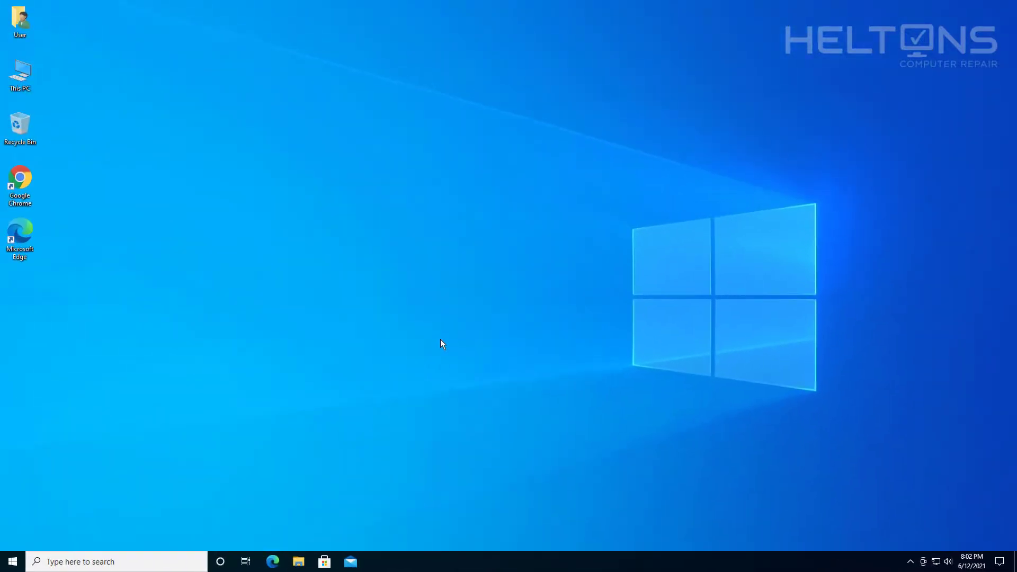
Reopen the Local Group Policy Editor with a search for "gpedit", maximize it, and make room for full folder names in the tree
key(super)
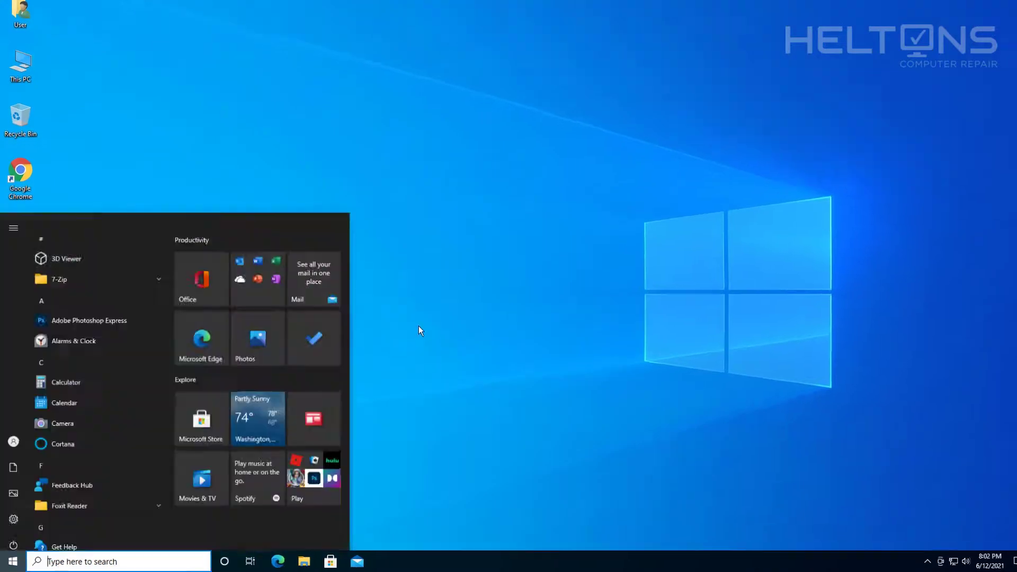
text(gpedit)
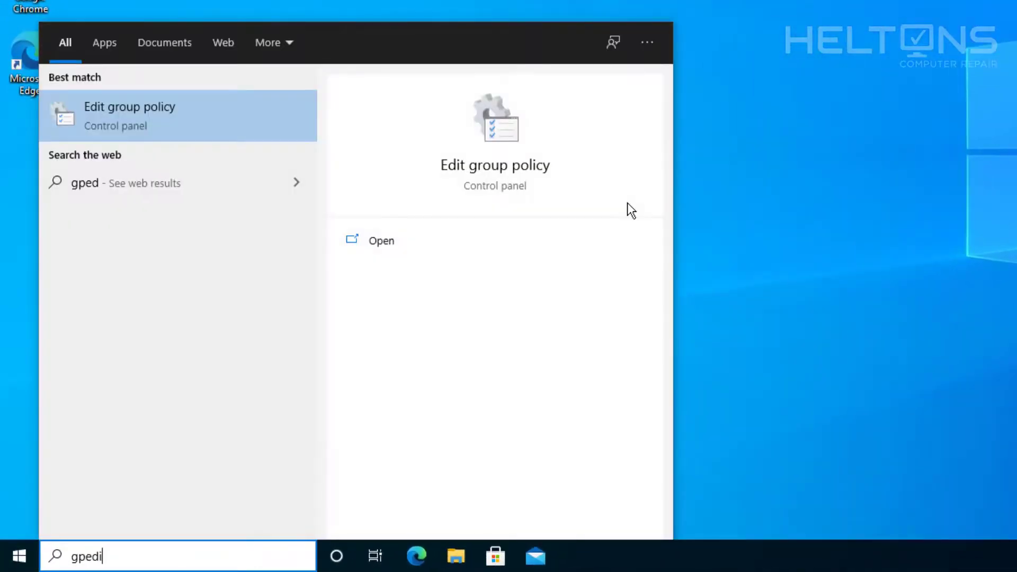
click(119, 126)
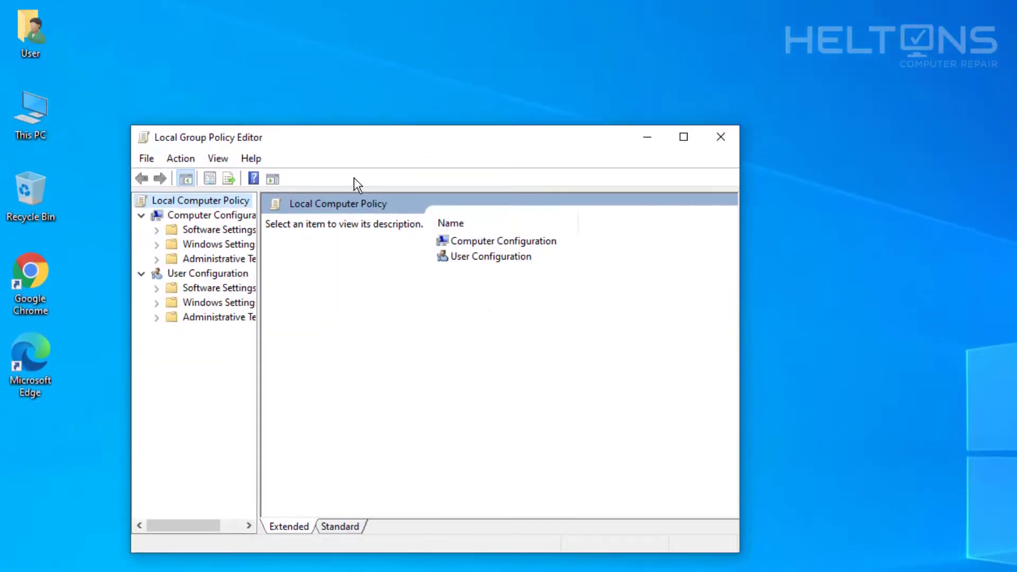
double_click(370, 136)
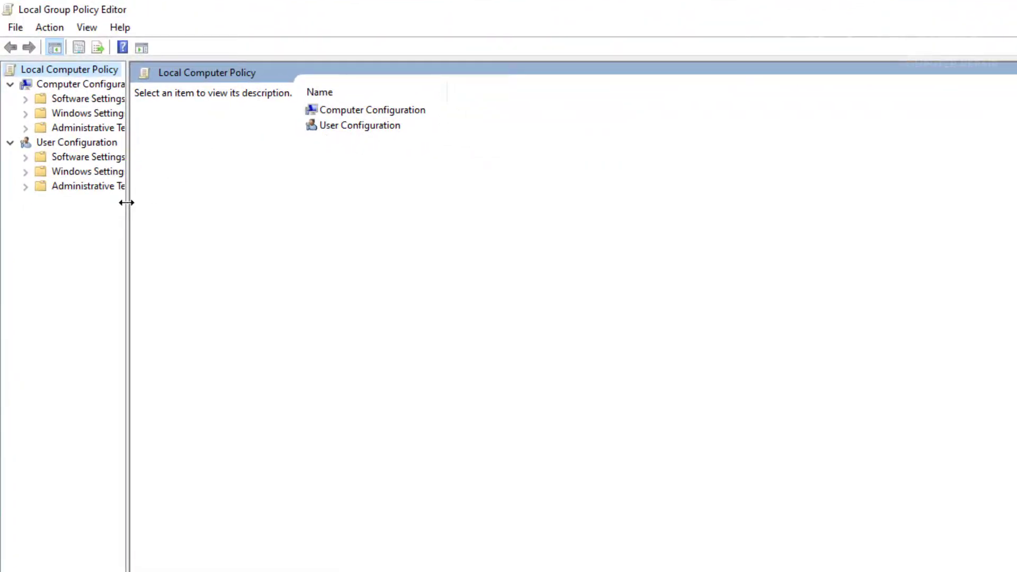
drag(127, 202, 215, 233)
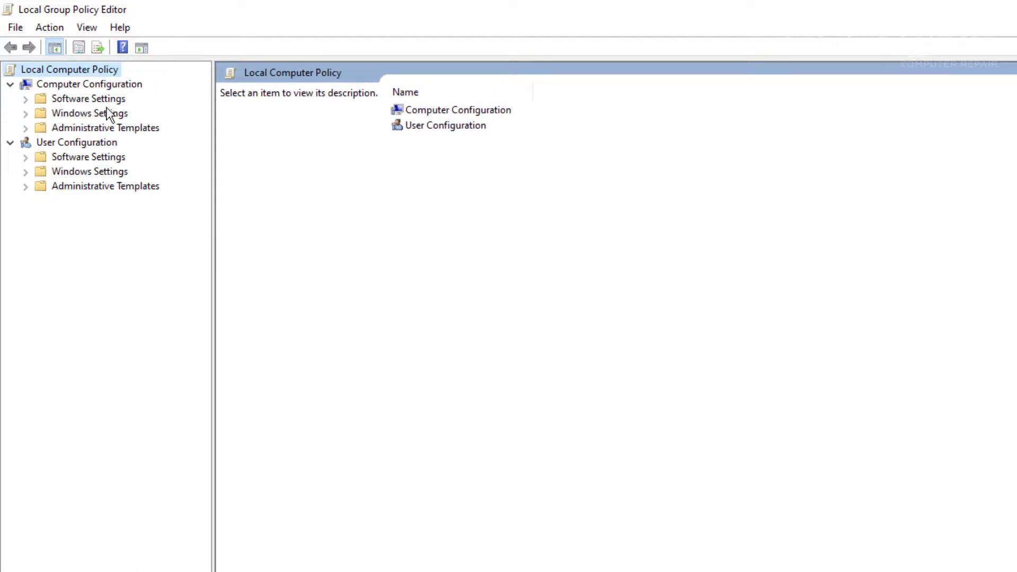
Open the OneDrive policy folder under Computer Configuration > Administrative Templates > Windows Components
click(111, 84)
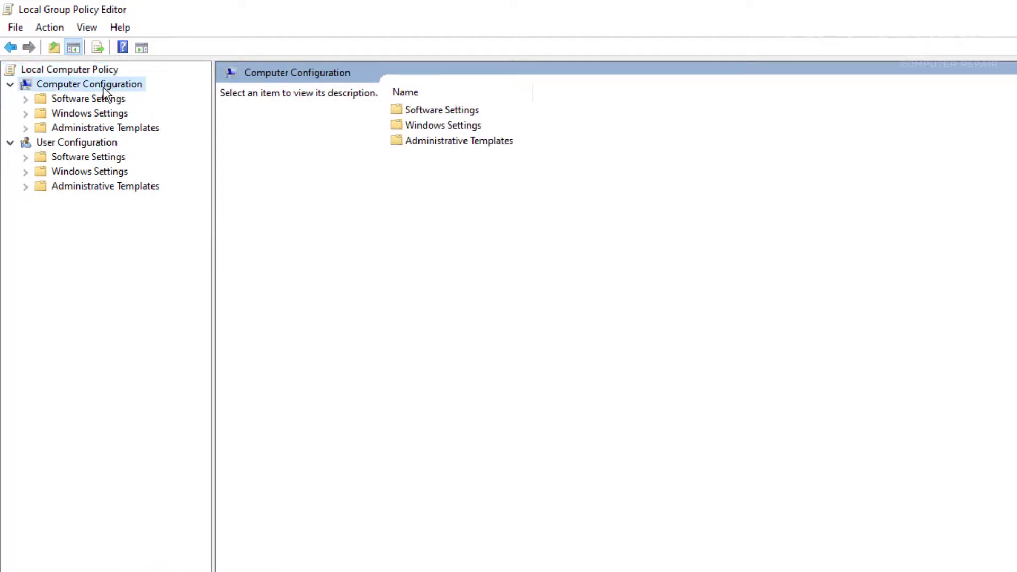
double_click(101, 129)
double_click(106, 230)
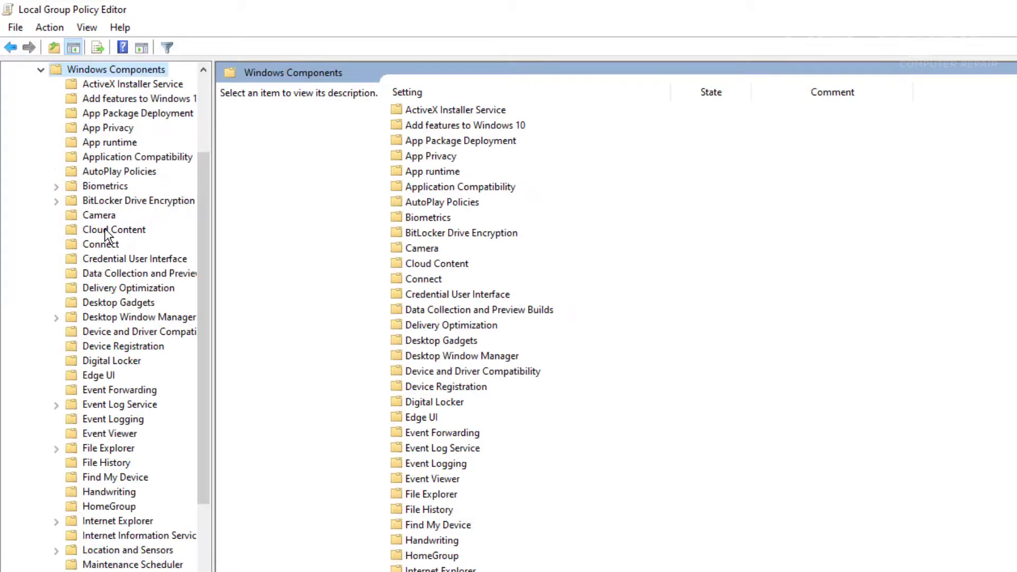
scroll(94, 278, down, 8)
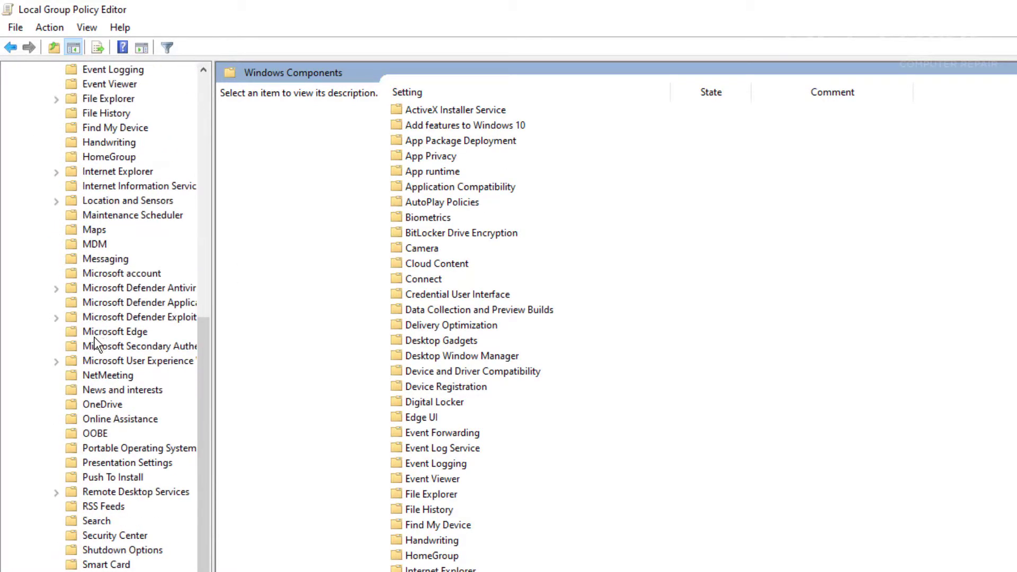
click(101, 404)
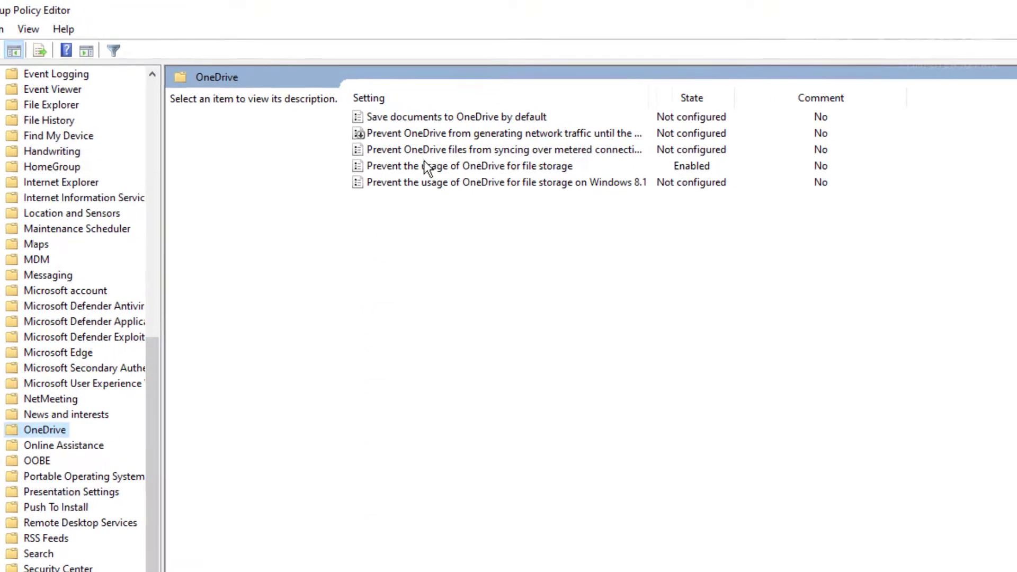
Set the "Prevent the usage of OneDrive for file storage" policy to Not Configured, then apply and save it
click(458, 153)
click(320, 194)
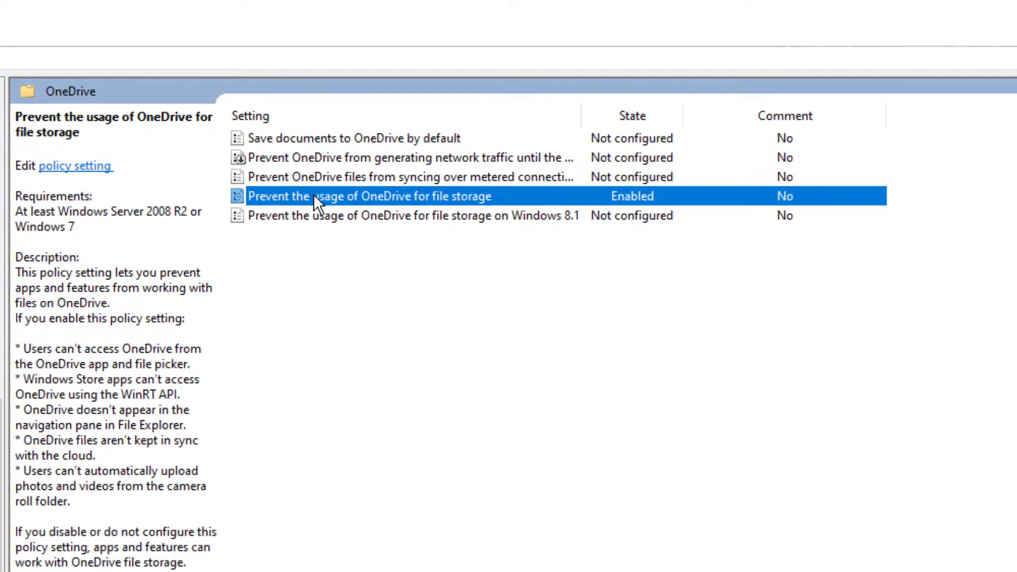
double_click(317, 197)
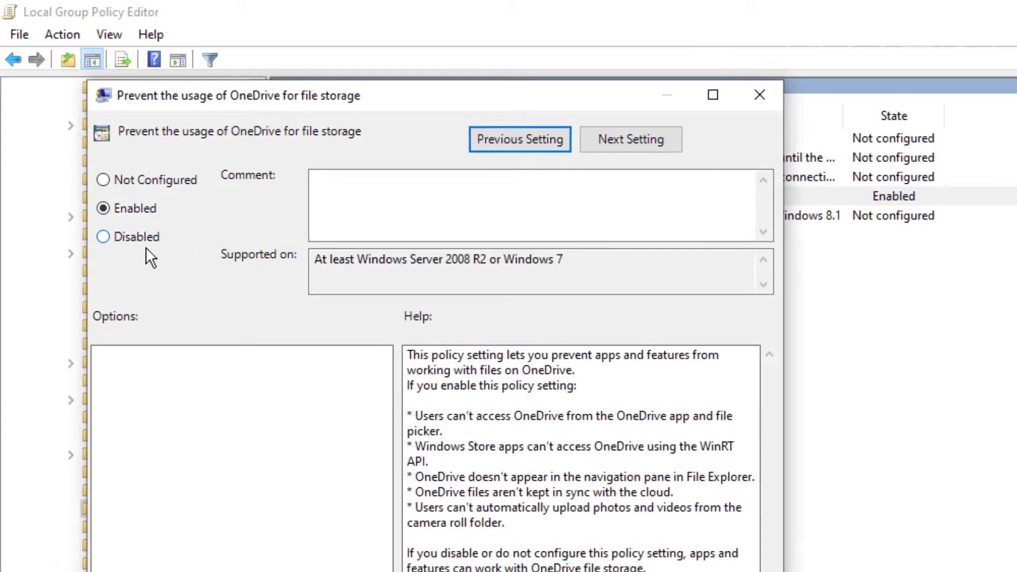
click(144, 234)
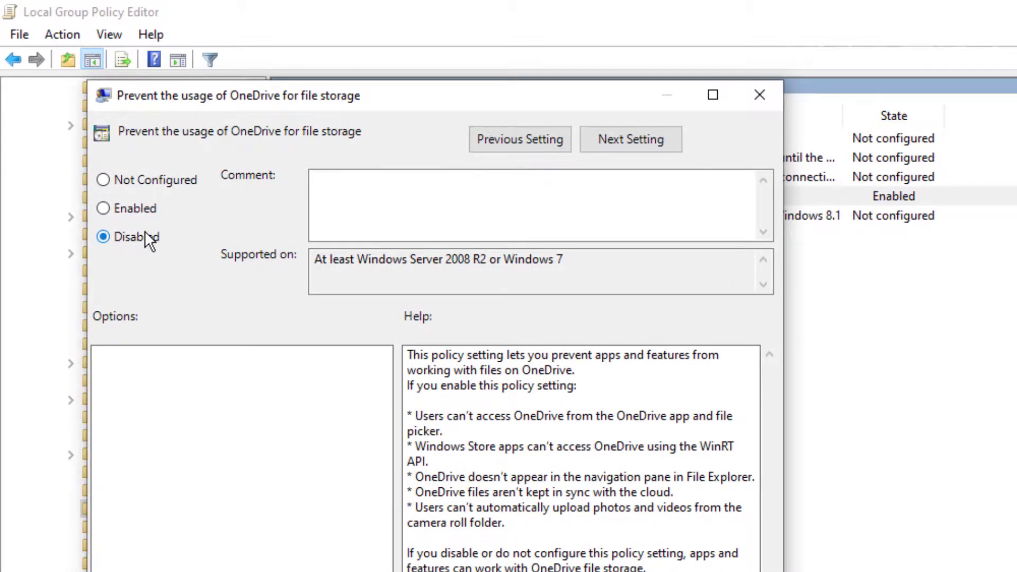
click(151, 162)
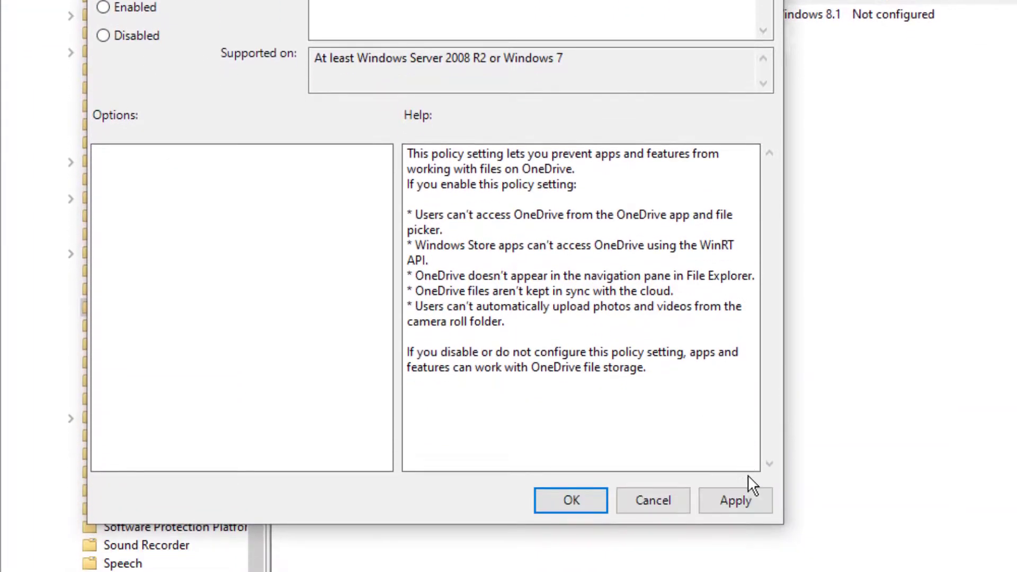
click(749, 509)
click(583, 498)
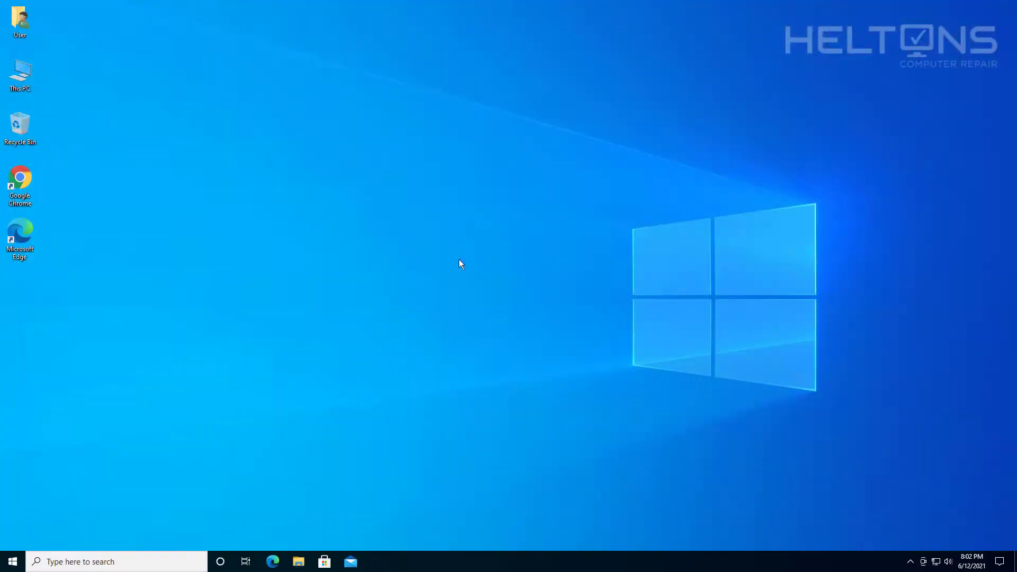
Sign out and back in to apply the reverted policy, and check the OneDrive icon in the notification area
key(alt+F4)
click(473, 215)
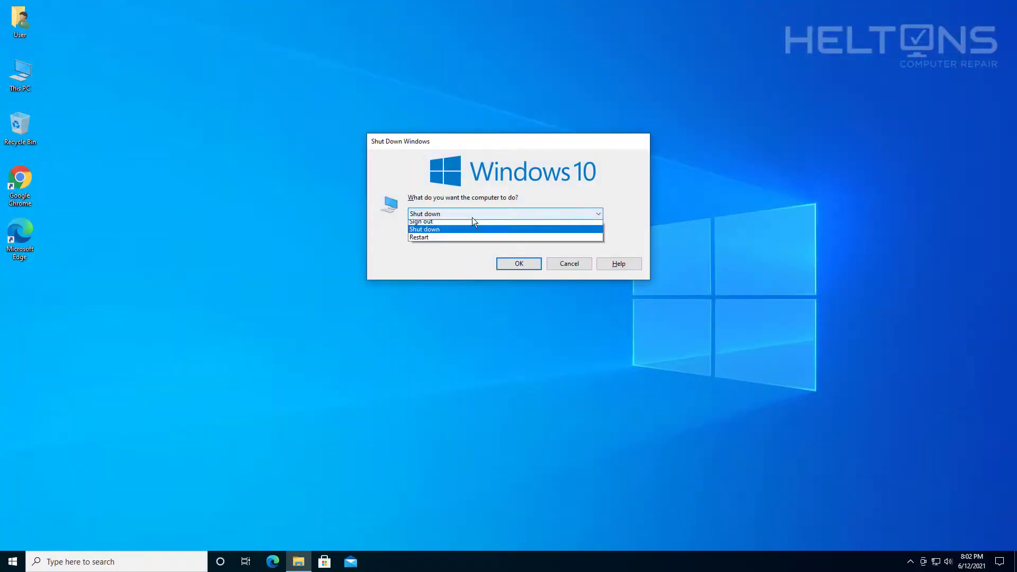
click(469, 237)
key(Up)
click(516, 265)
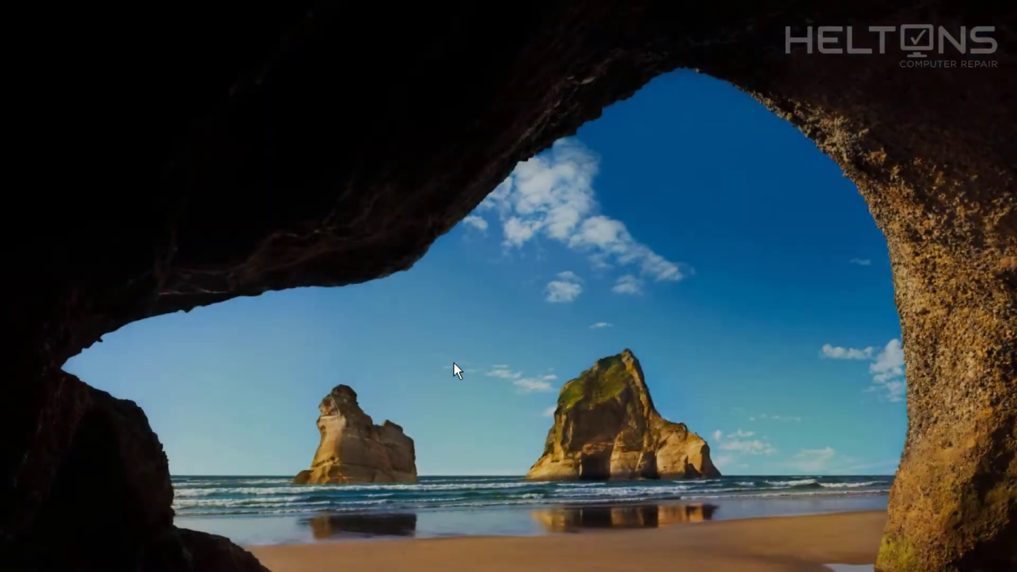
click(454, 364)
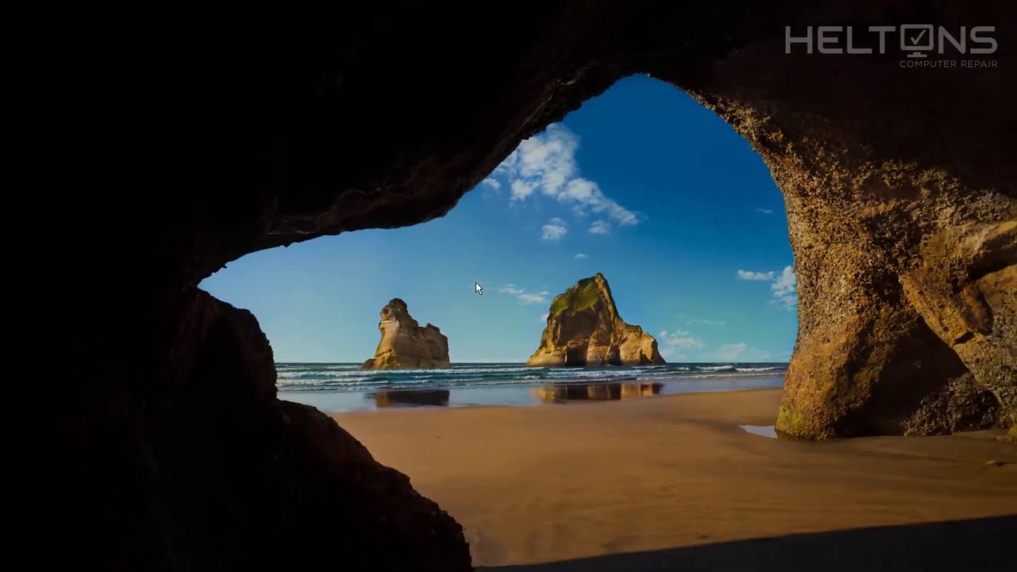
key(Return)
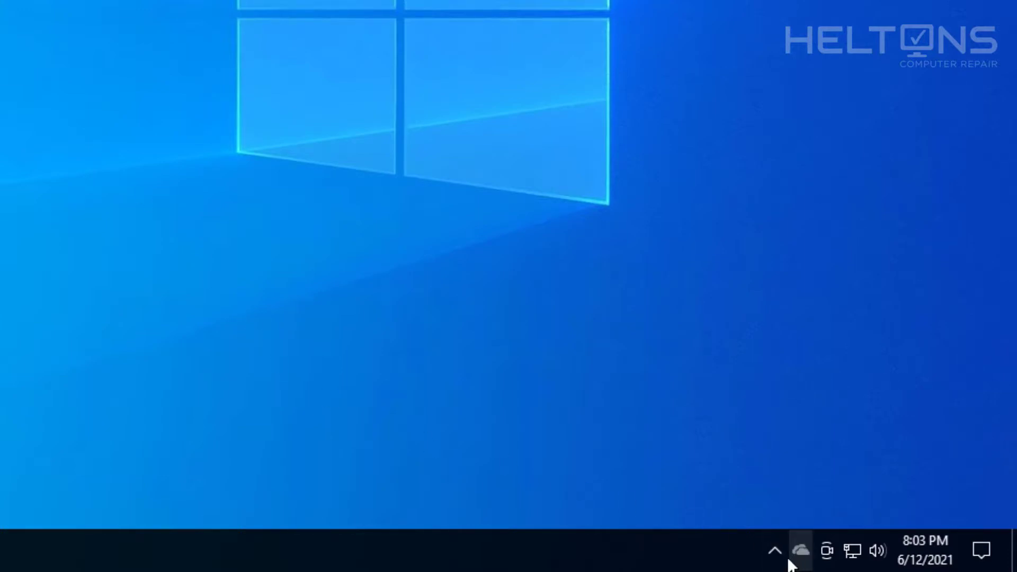
click(800, 551)
click(797, 551)
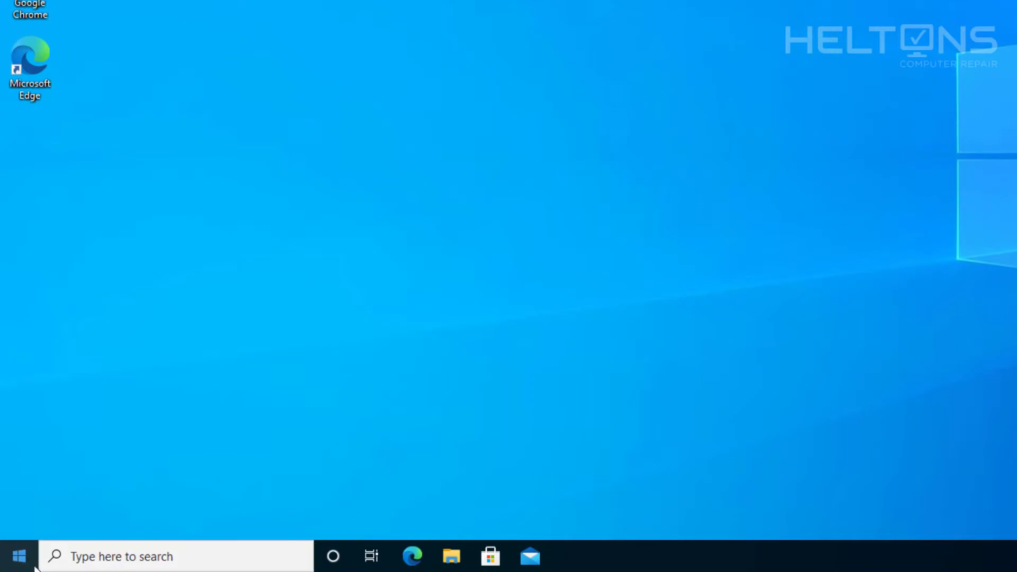
Find OneDrive with a search for "one", launch it to check that it opens, and close its setup window
click(27, 559)
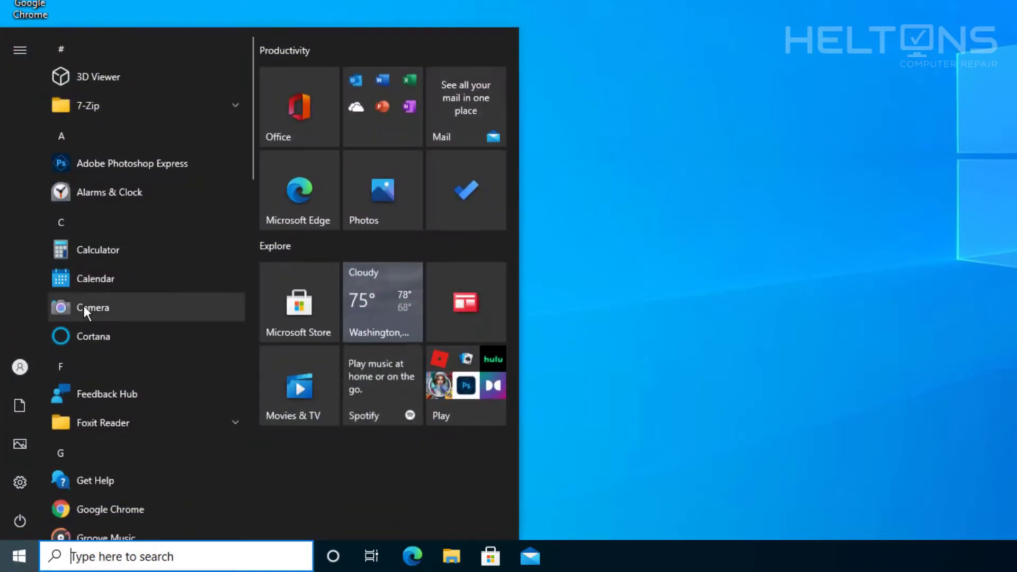
text(one)
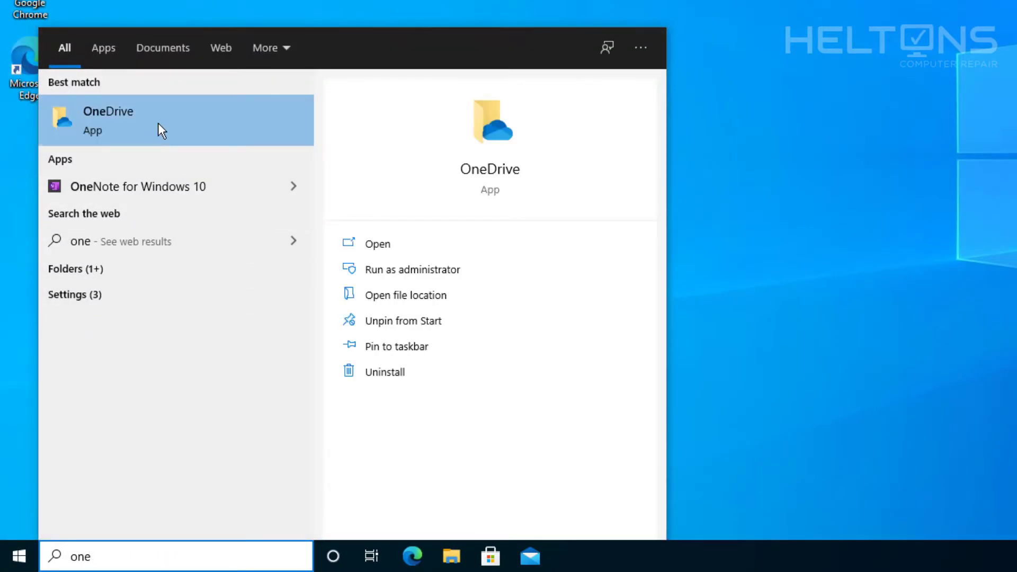
click(158, 123)
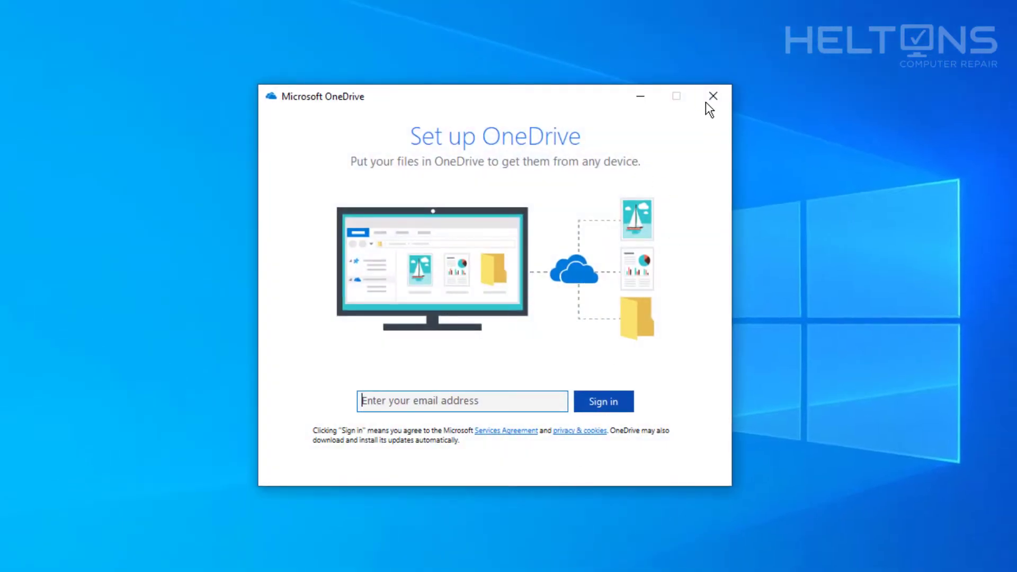
click(714, 97)
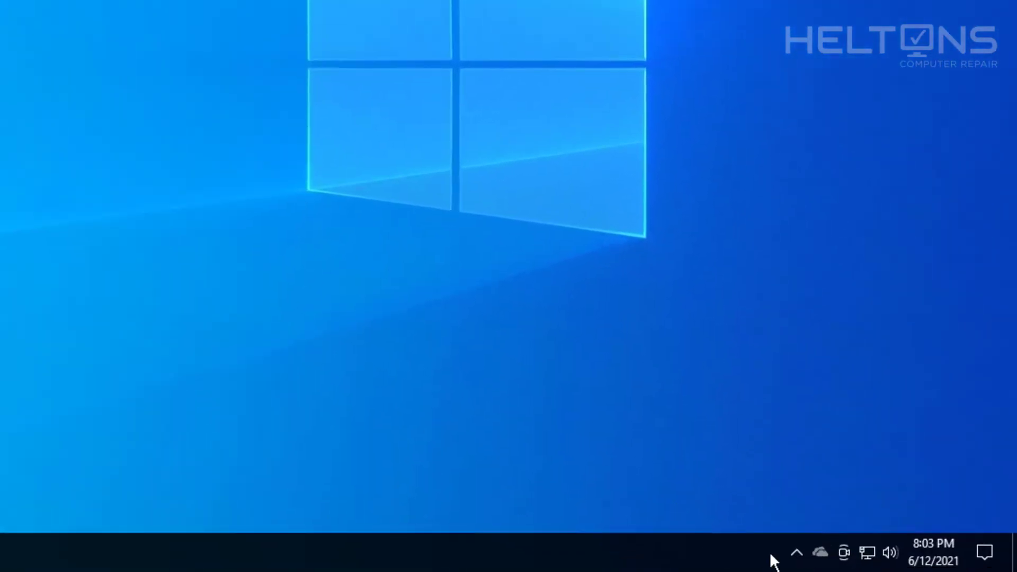
Open OneDrive's settings from its notification area icon, review the general and notification options, and close the dialog
right_click(821, 562)
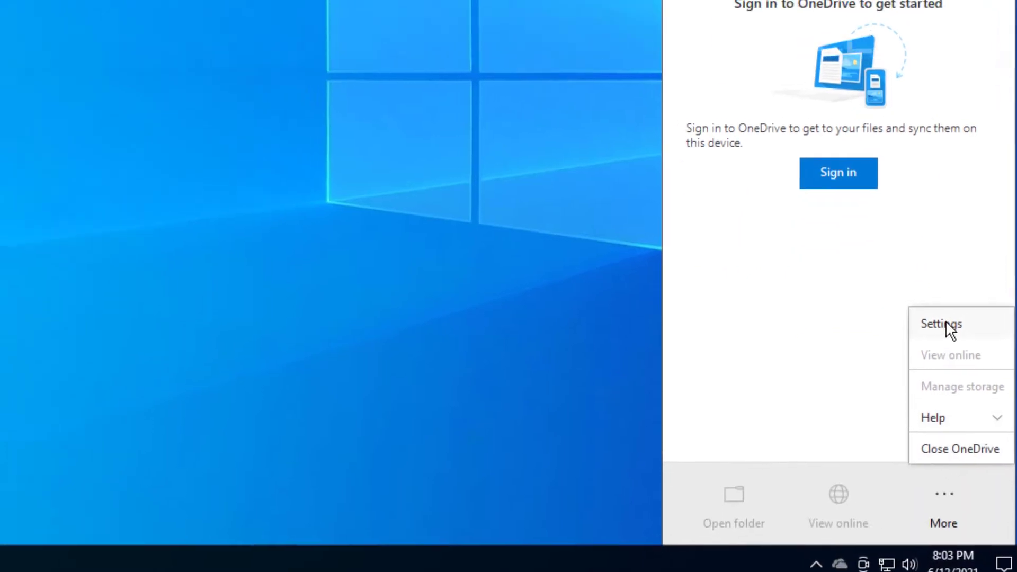
click(946, 320)
click(345, 111)
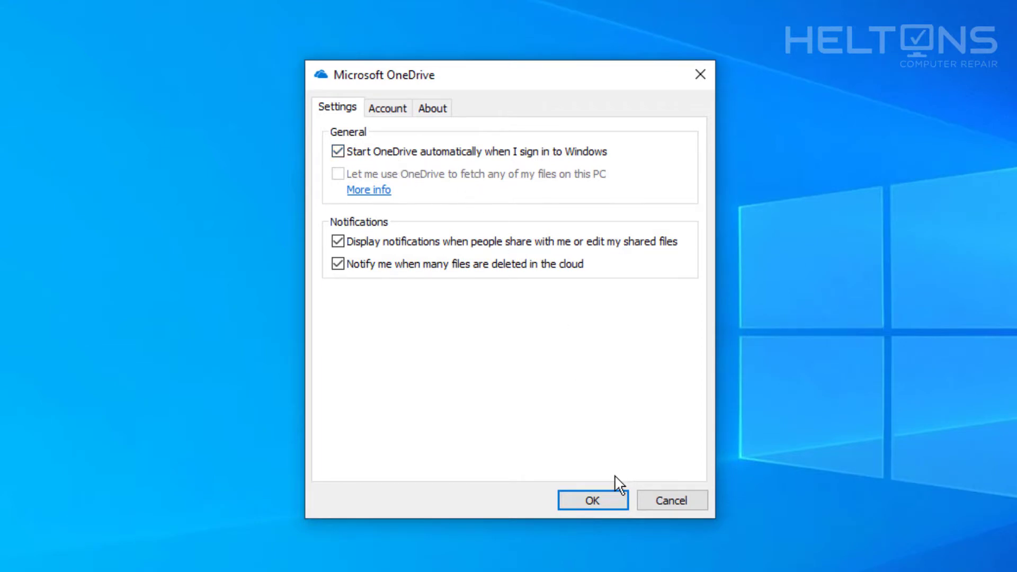
click(590, 503)
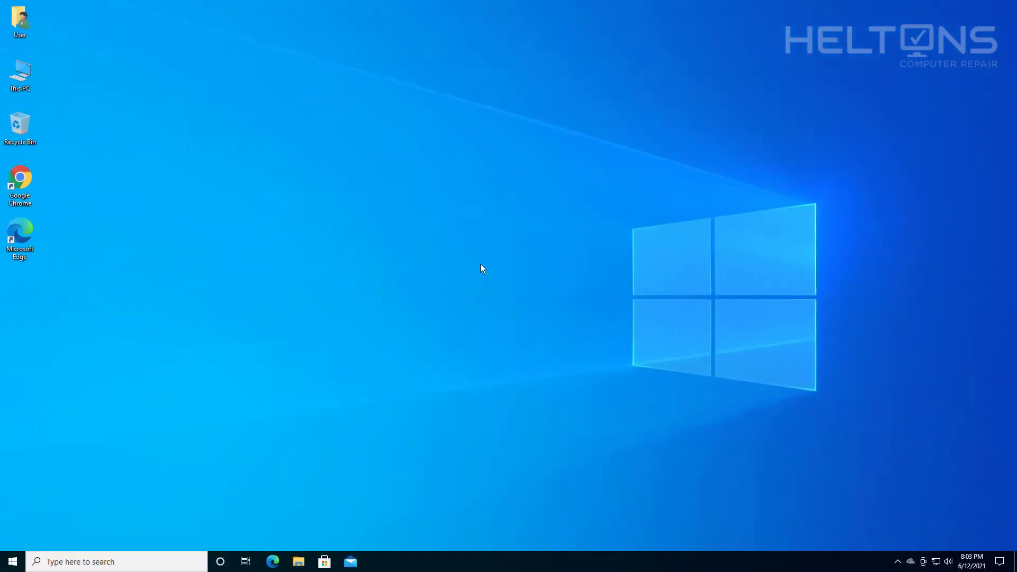